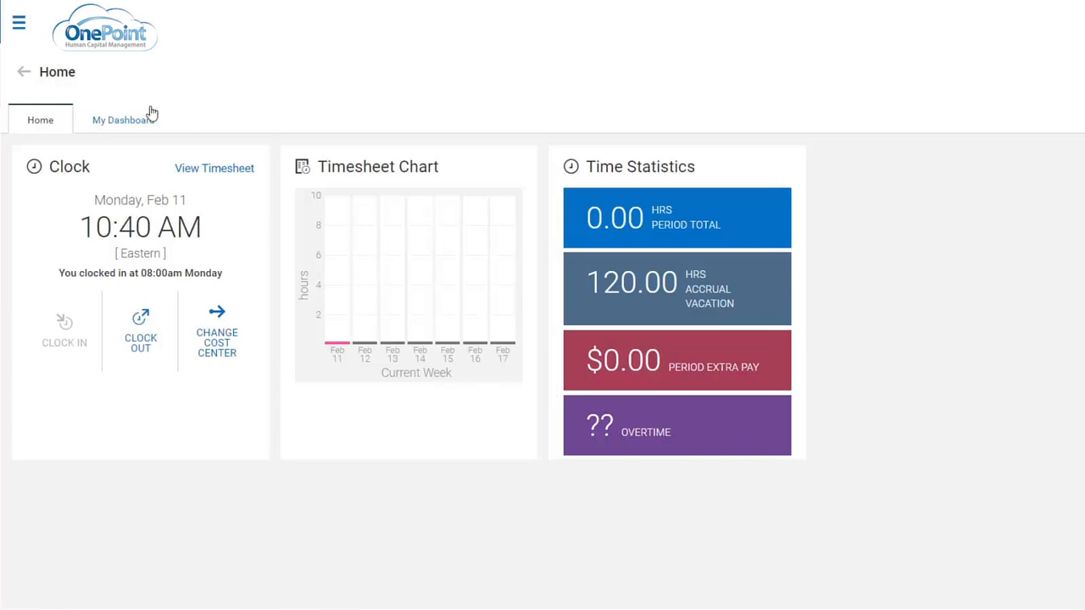
left_click(18, 23)
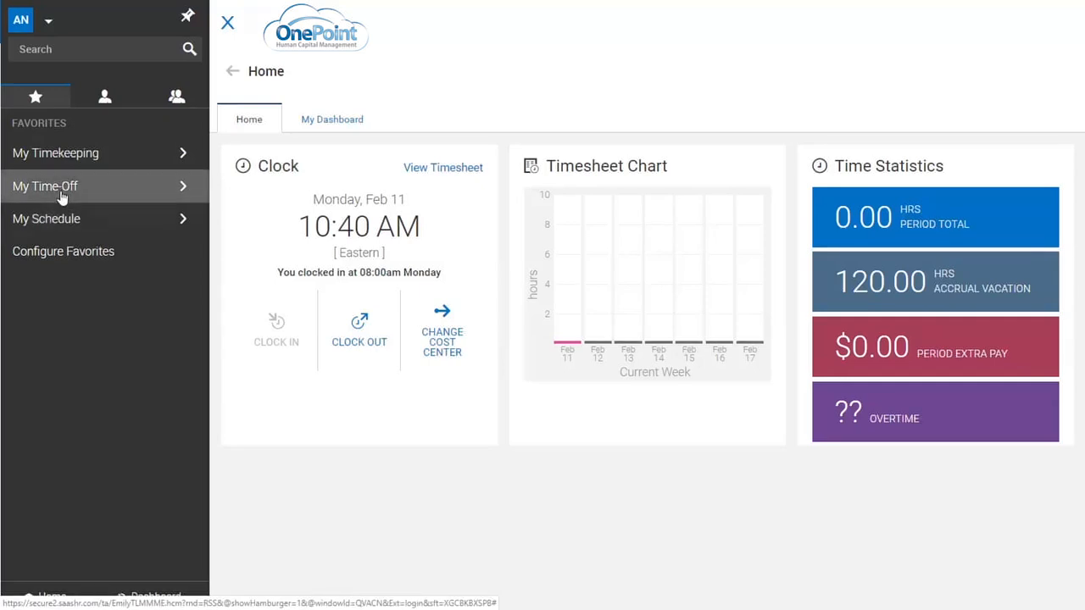
left_click(226, 23)
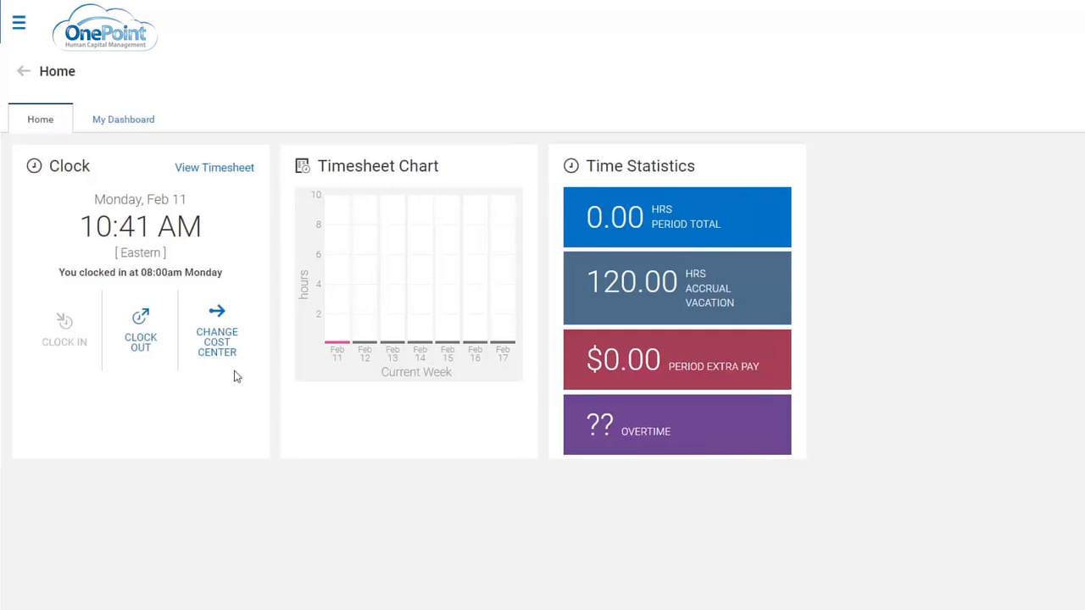
Change the clocked-in cost center to the Customer Service department, save the transfer and dismiss the confirmation
left_click(240, 329)
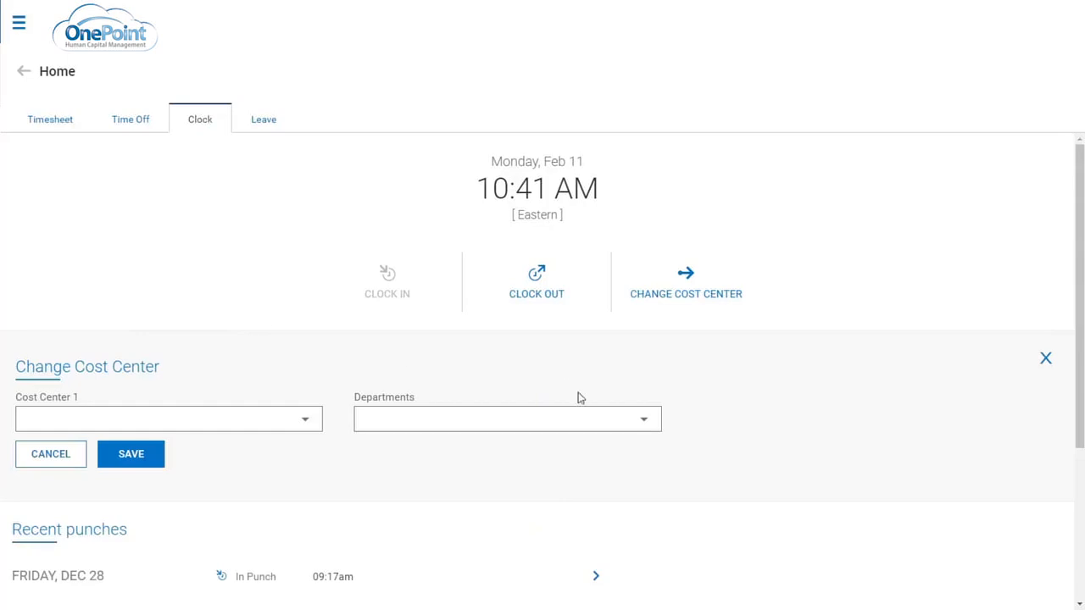
left_click(641, 429)
left_click(596, 465)
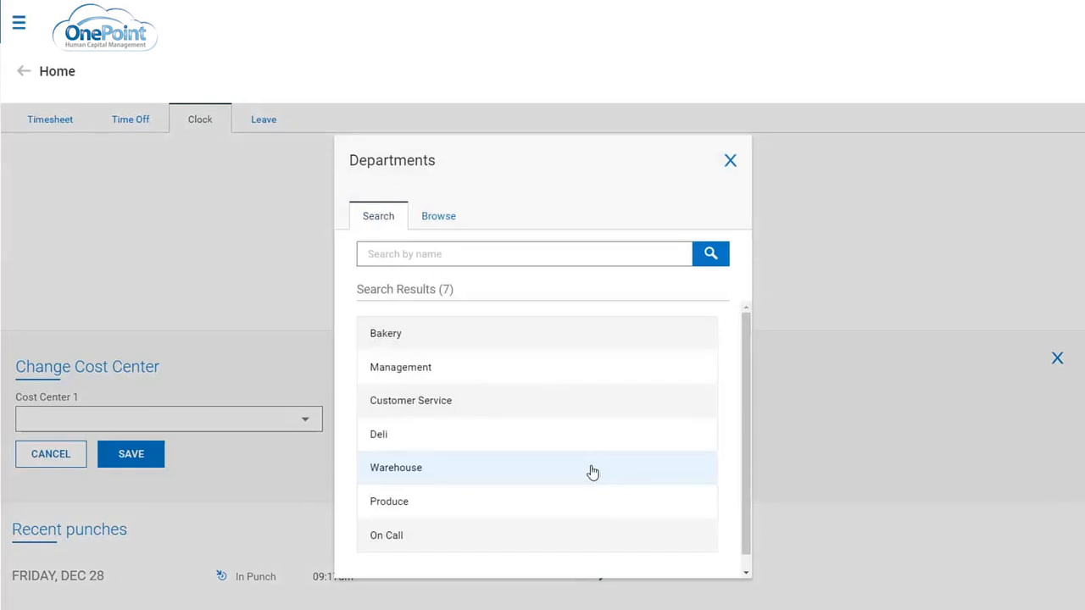
left_click(442, 400)
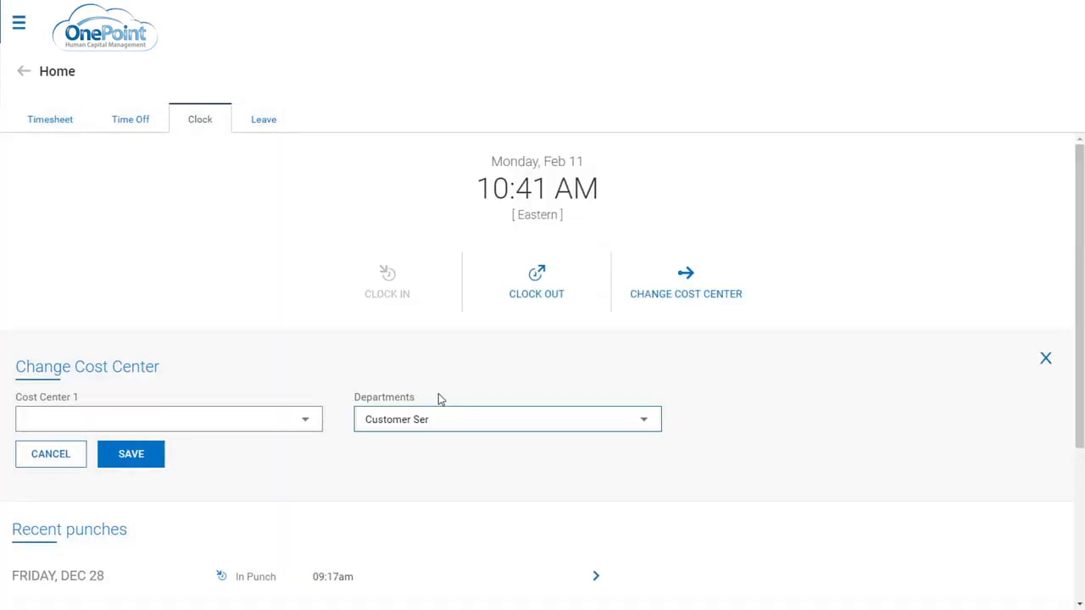
left_click(116, 459)
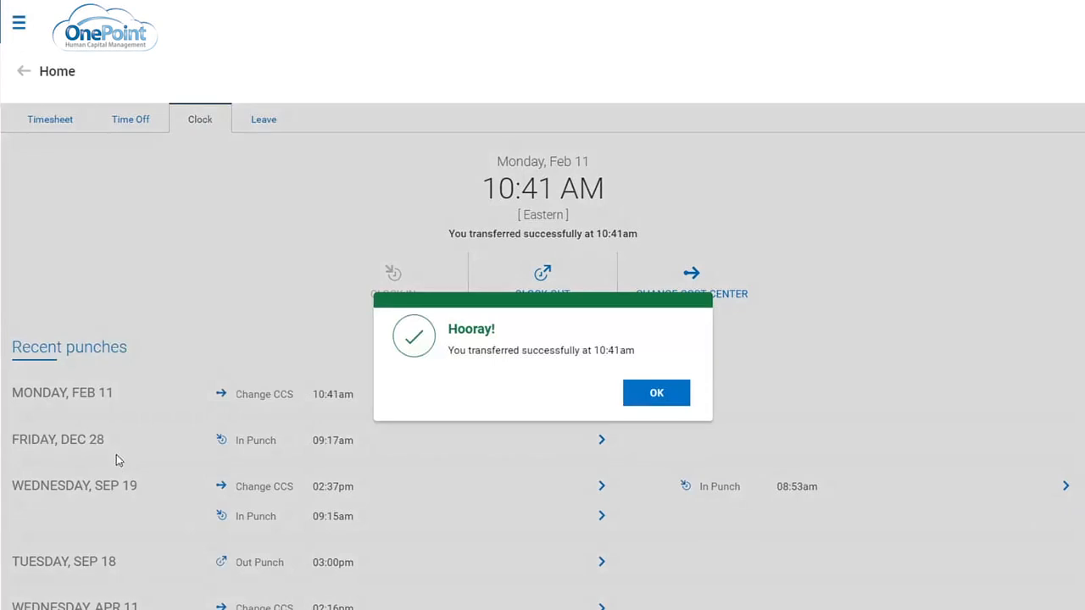
left_click(654, 392)
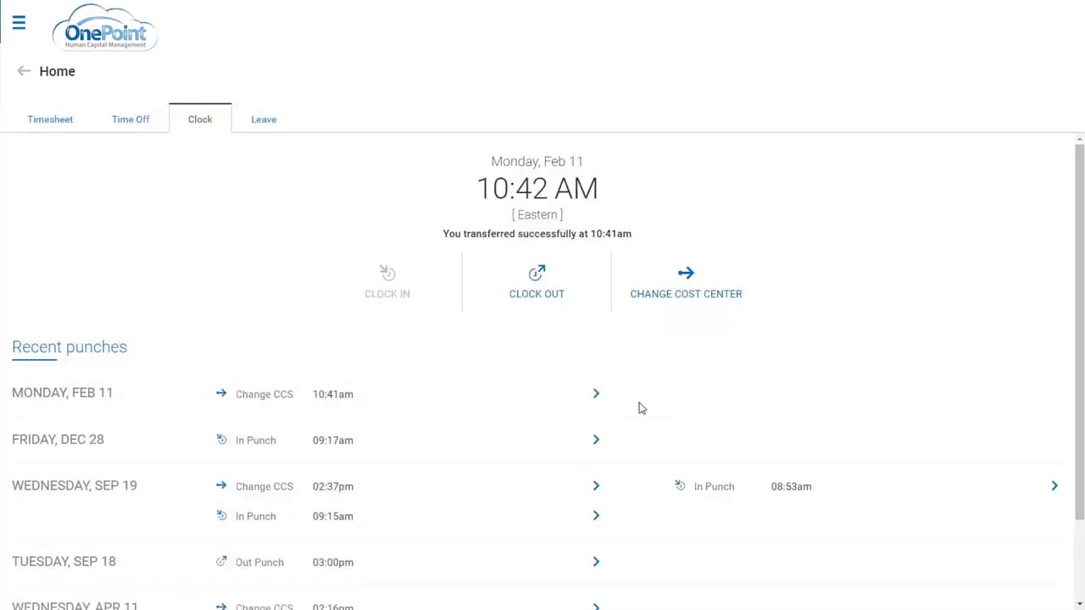
Open the current timesheet and view the daily notes for Monday, Feb 11, closing them without adding a note
left_click(50, 123)
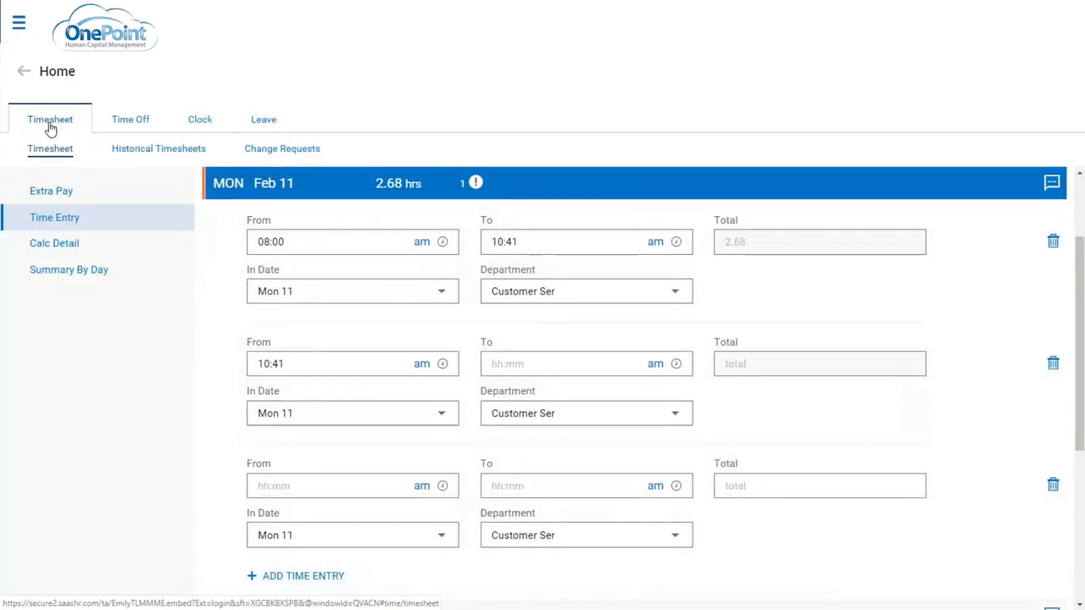
left_click(1050, 184)
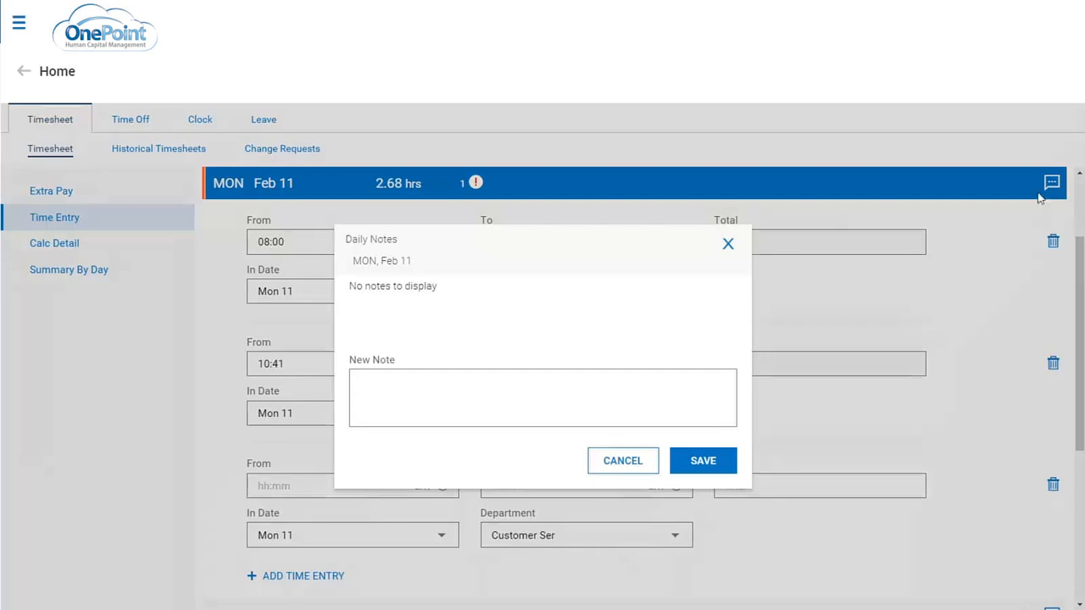
left_click(654, 461)
Look through the change types offered for a timesheet change request and cancel the request
scroll(941, 417, "up", 2)
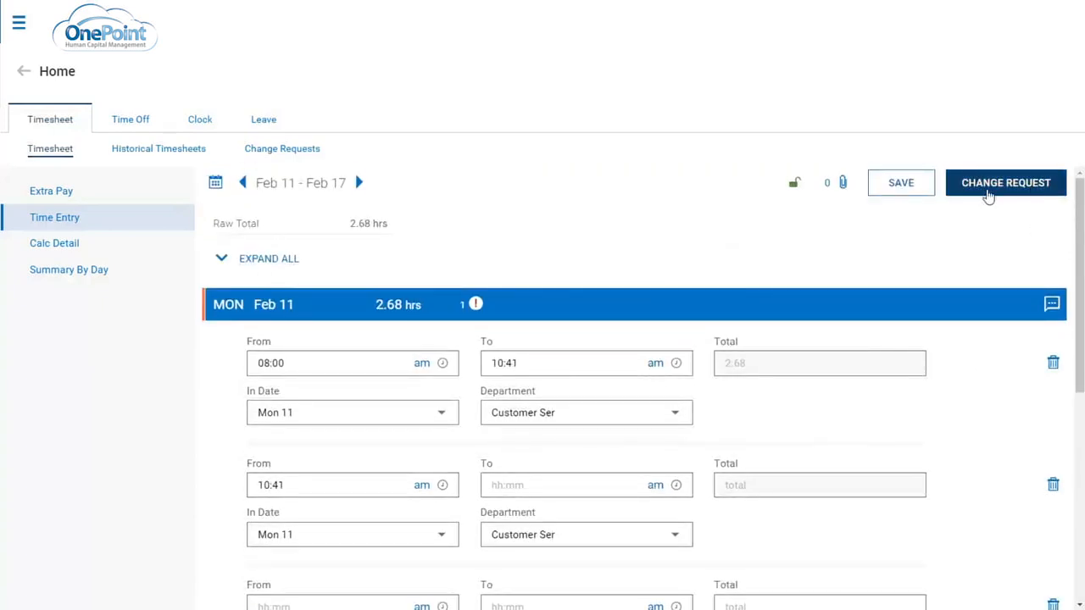
left_click(988, 196)
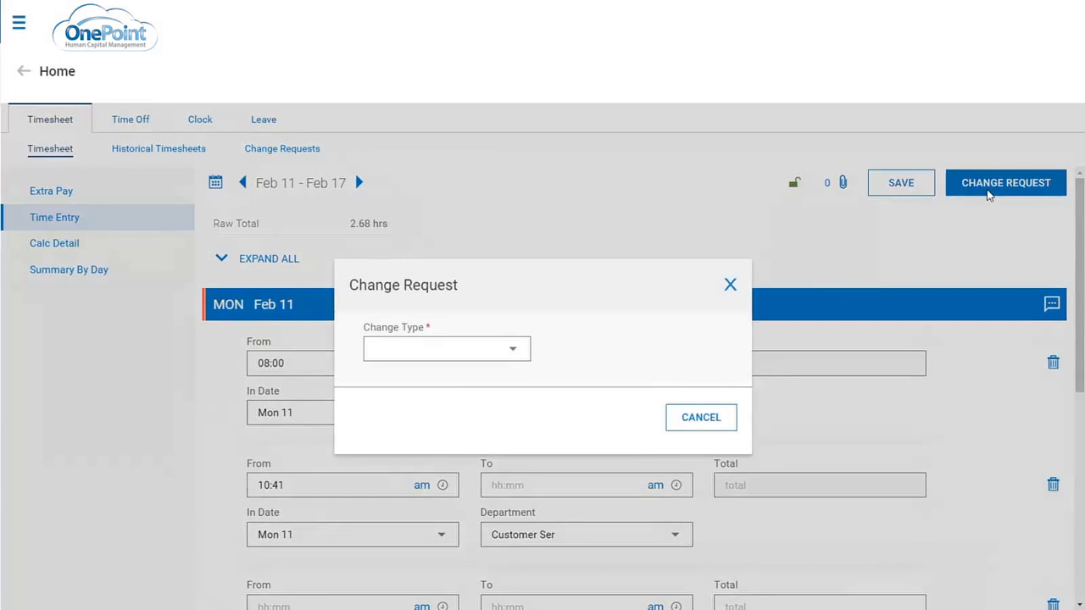
left_click(511, 361)
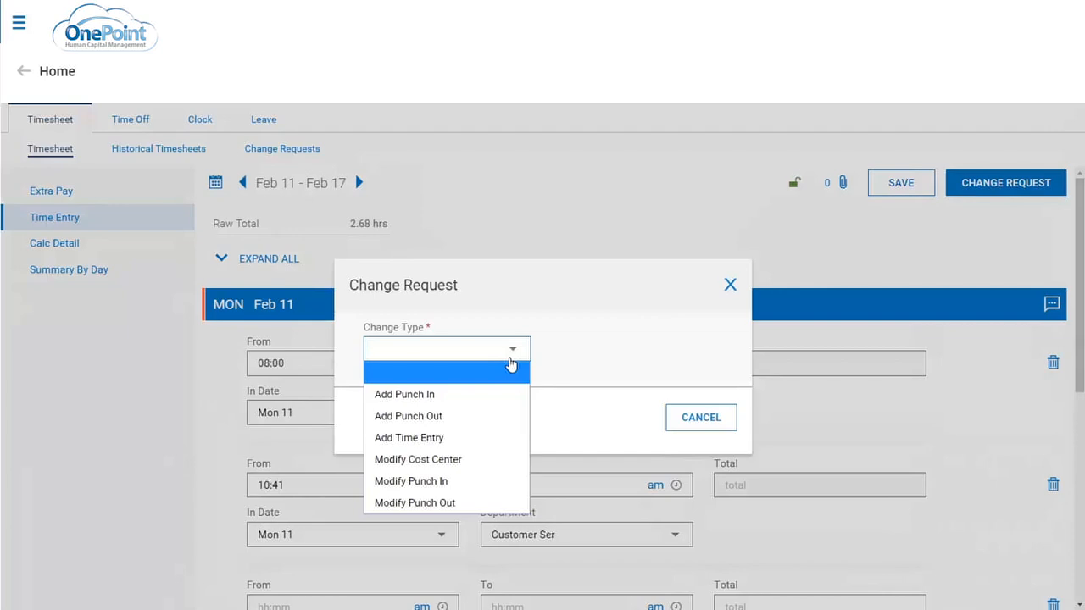
left_click(714, 415)
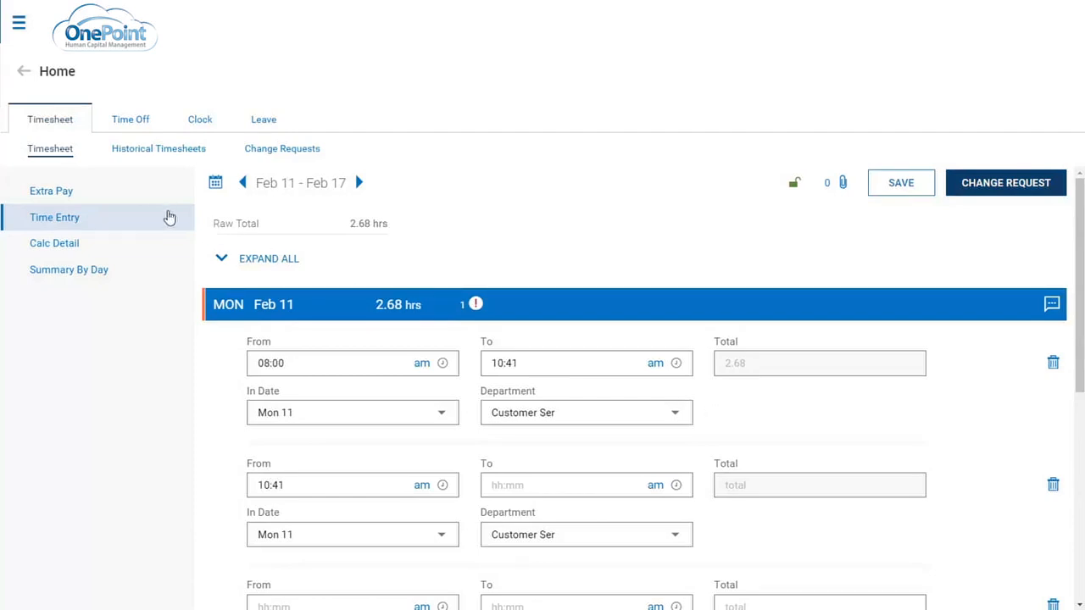
Enter a Travel extra pay amount of 50.00 for Monday, Feb 11 on the timesheet
left_click(146, 202)
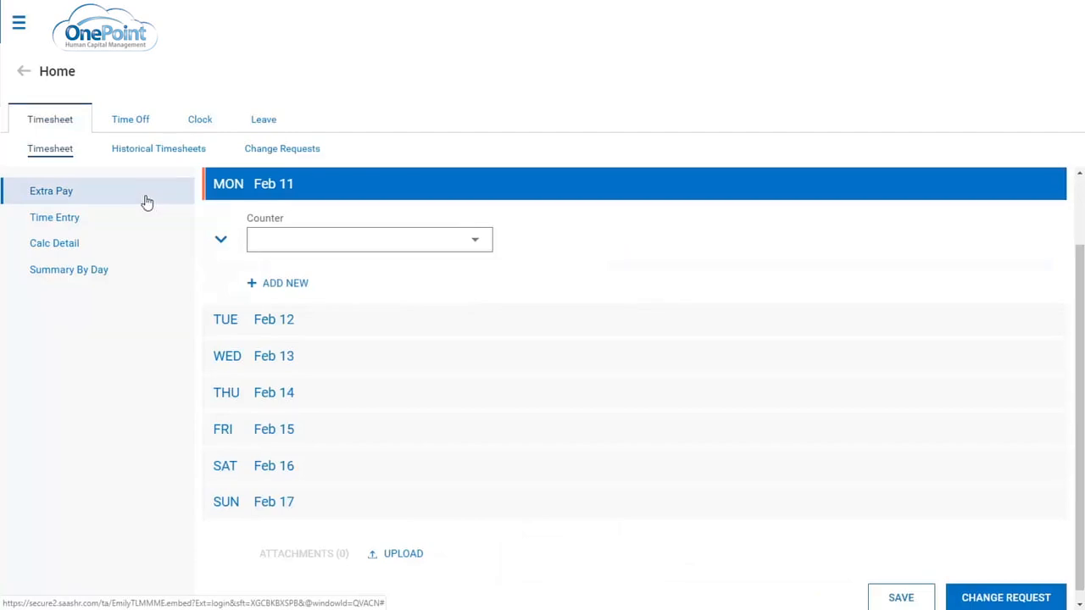
left_click(317, 238)
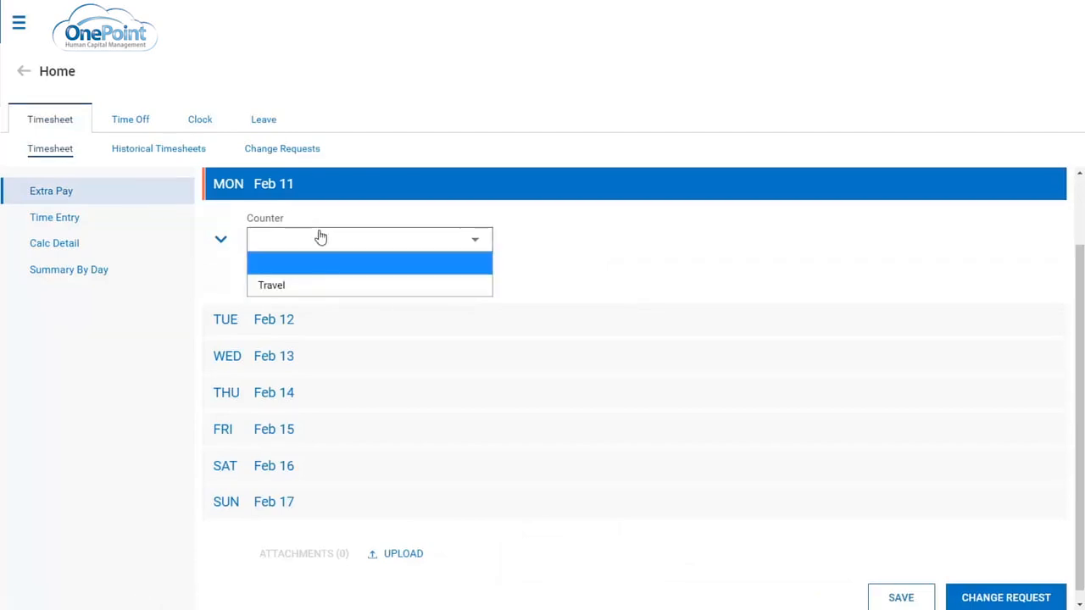
left_click(322, 288)
left_click(540, 239)
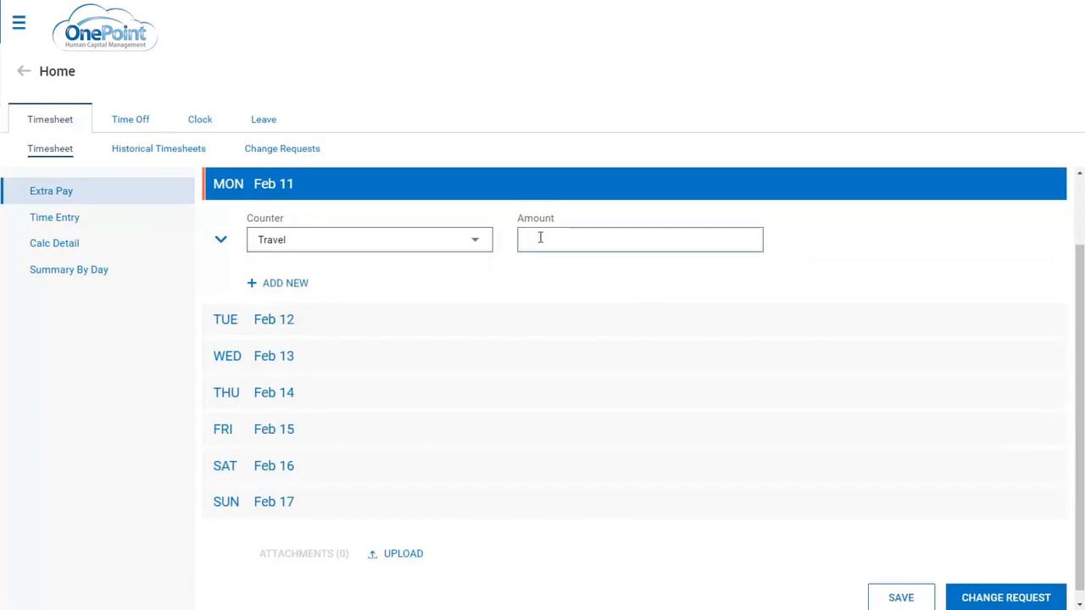
type("50.00")
left_click(416, 560)
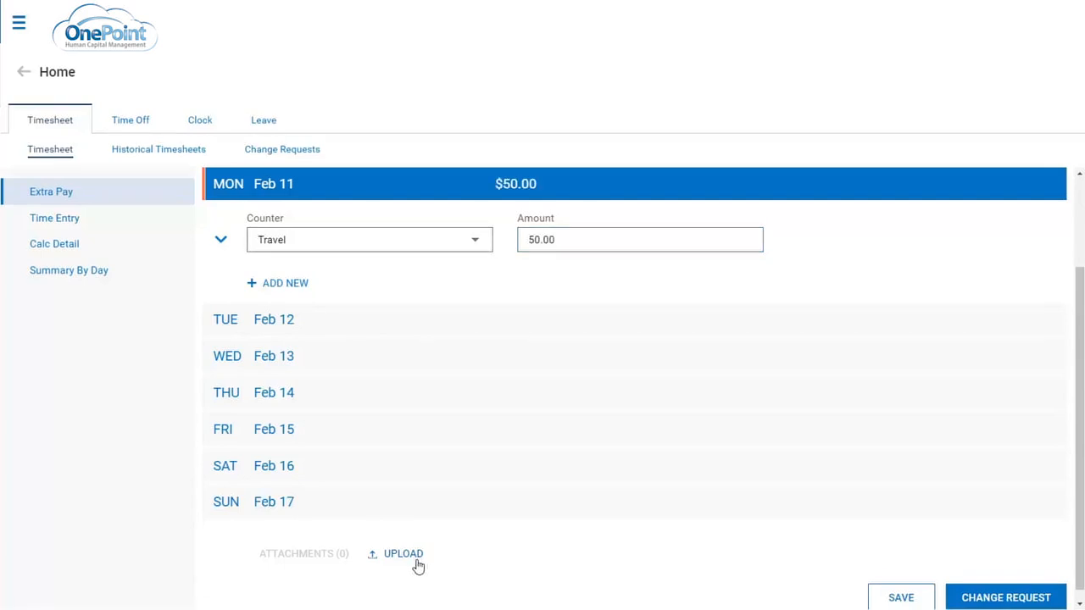
Review the time-off balances and start a time-off request from the Vacation balance
left_click(131, 124)
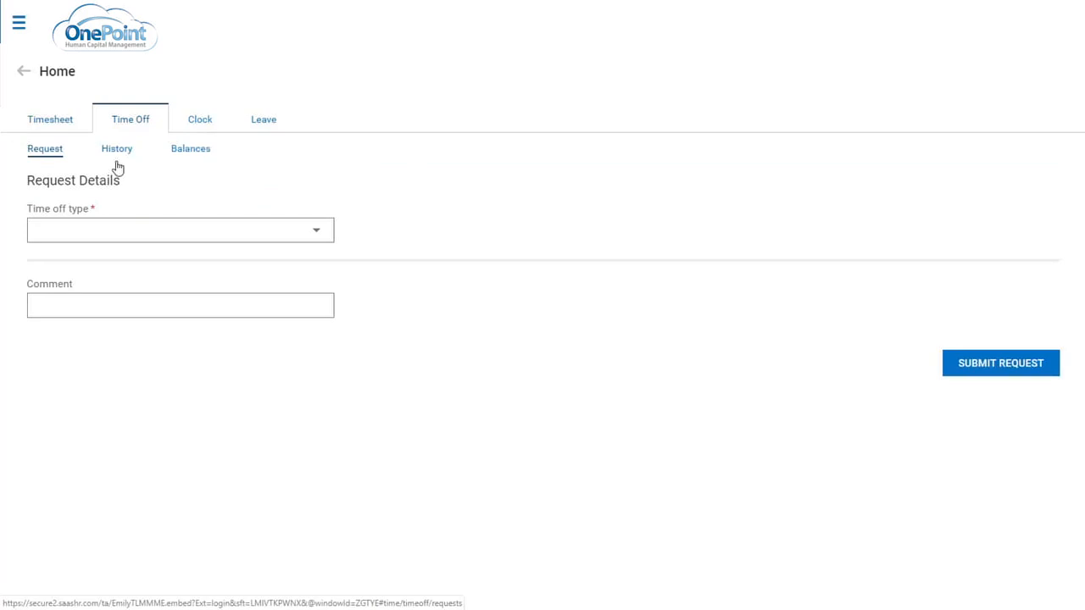
left_click(183, 159)
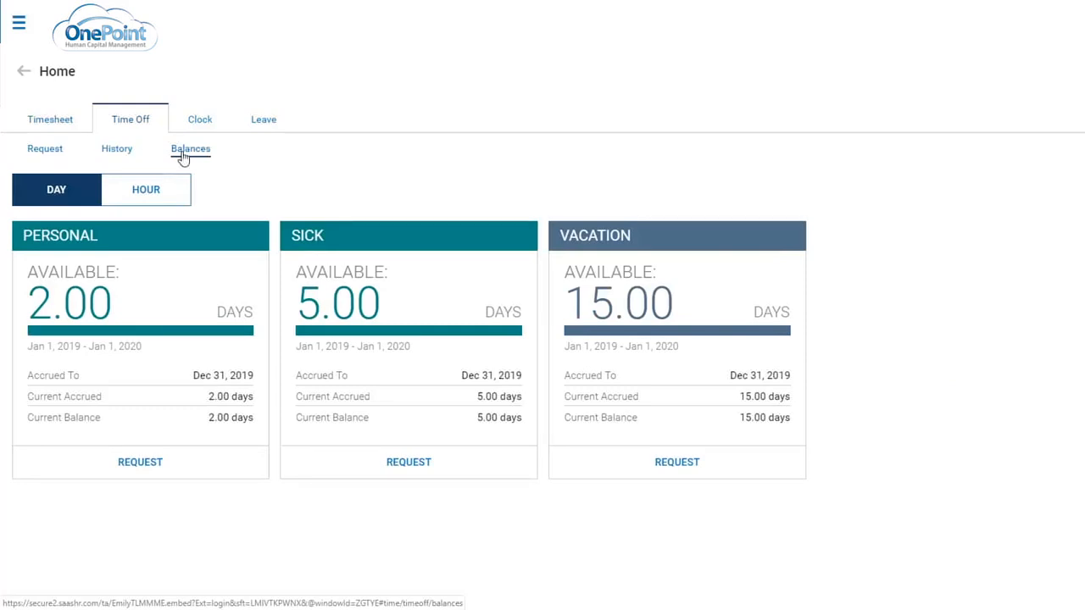
left_click(683, 459)
Submit a Full Day Vacation time-off request dated 02/15/2019
left_click(315, 236)
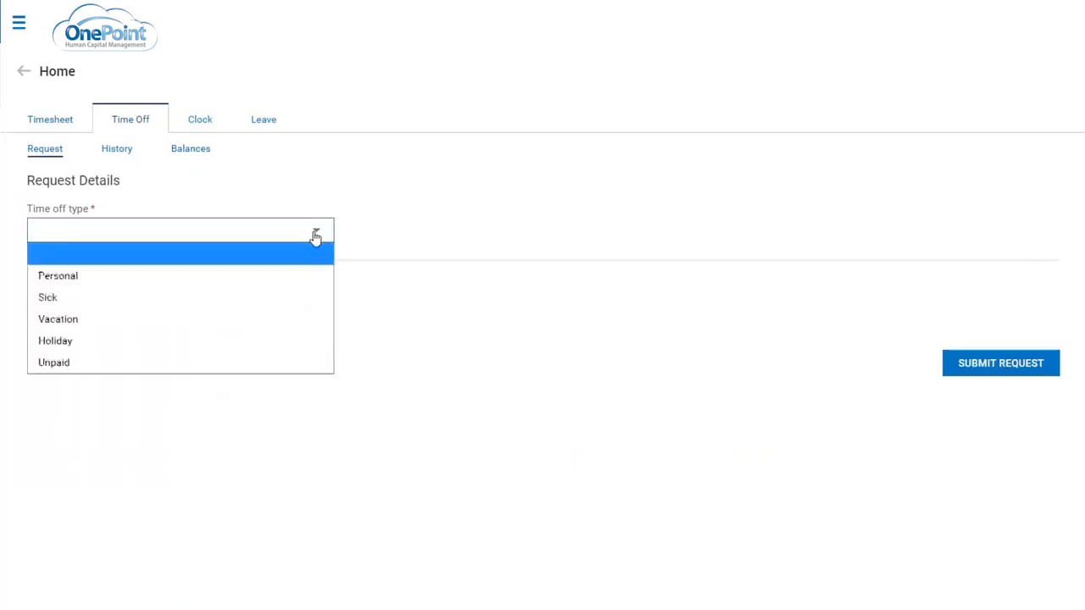
left_click(306, 313)
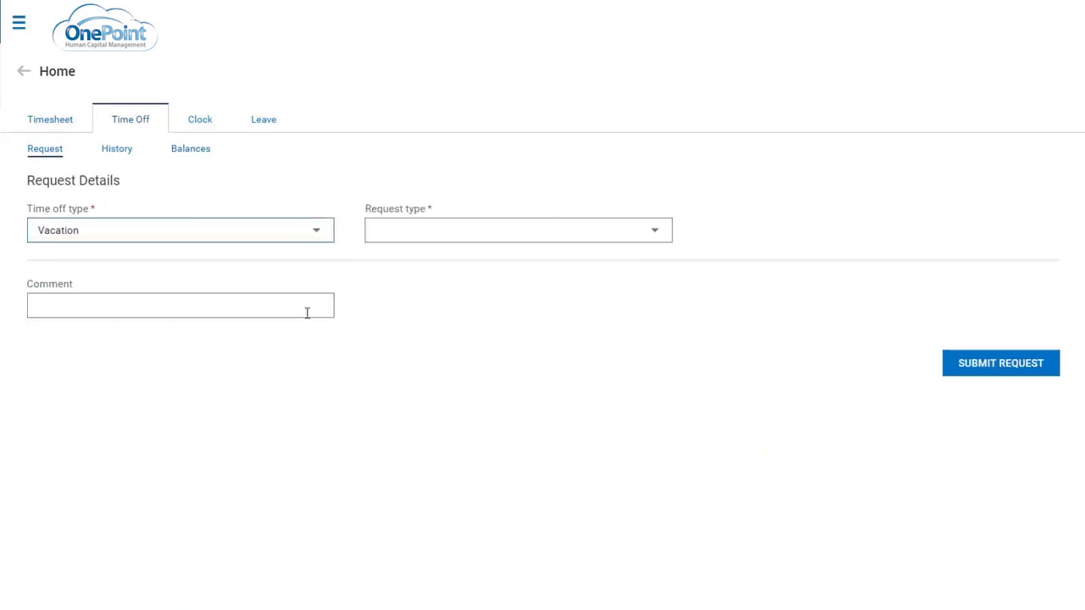
left_click(643, 242)
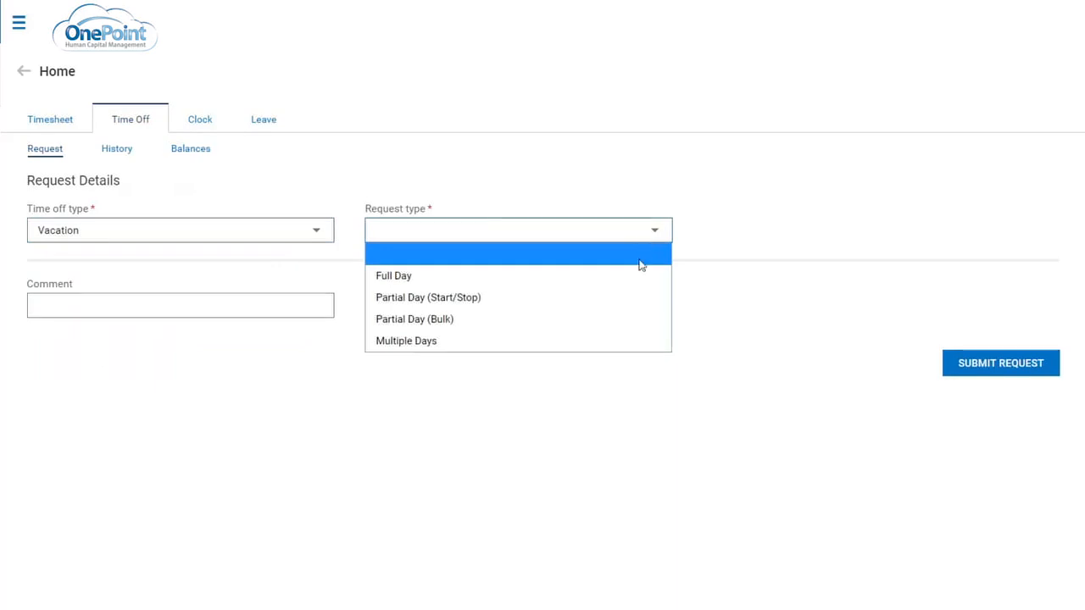
left_click(639, 280)
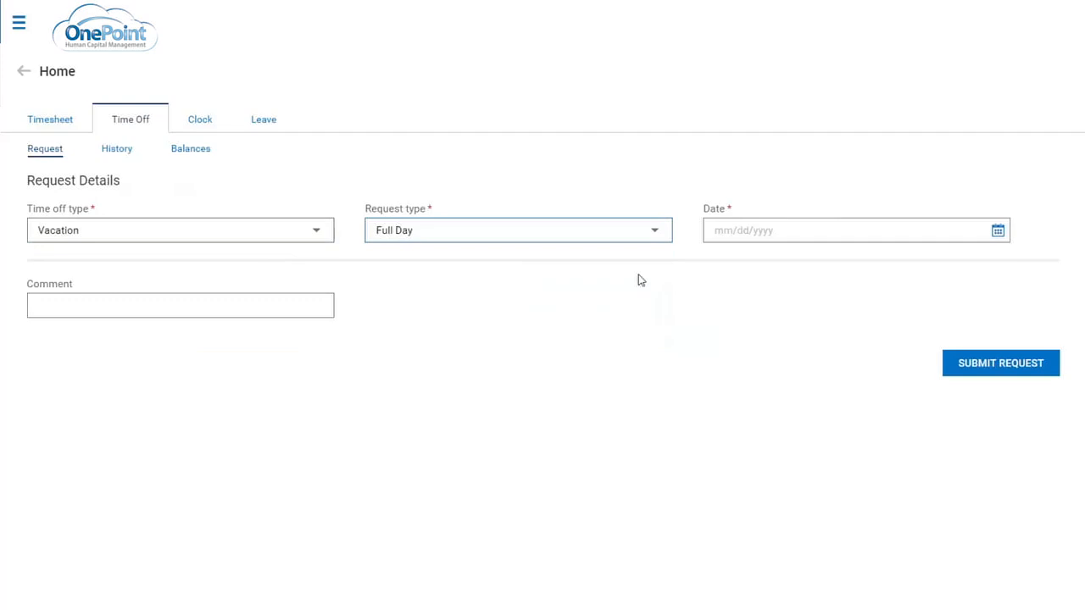
left_click(1002, 234)
left_click(953, 387)
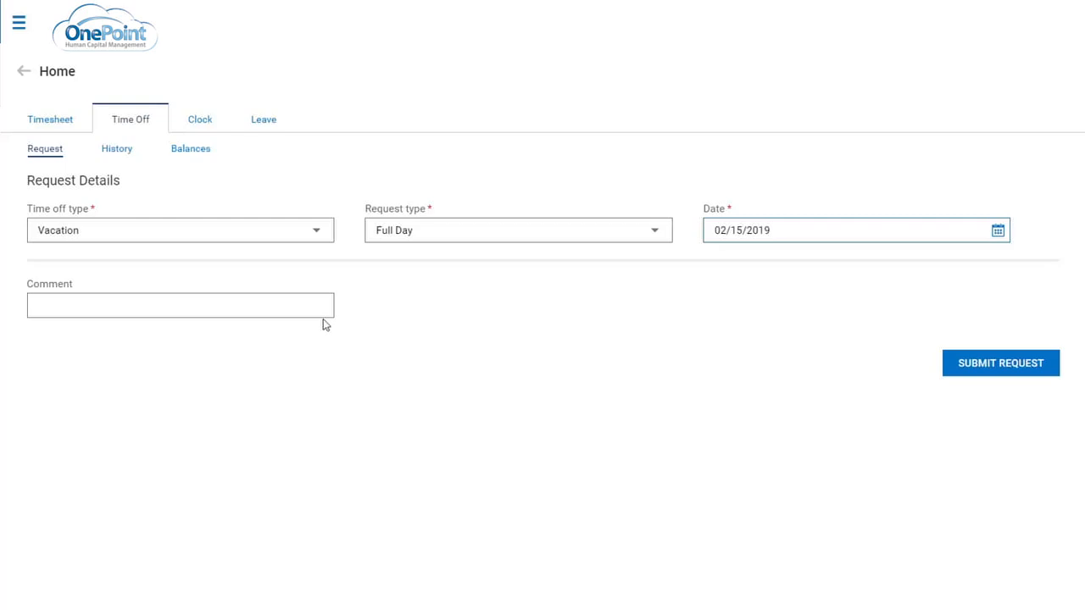
left_click(983, 378)
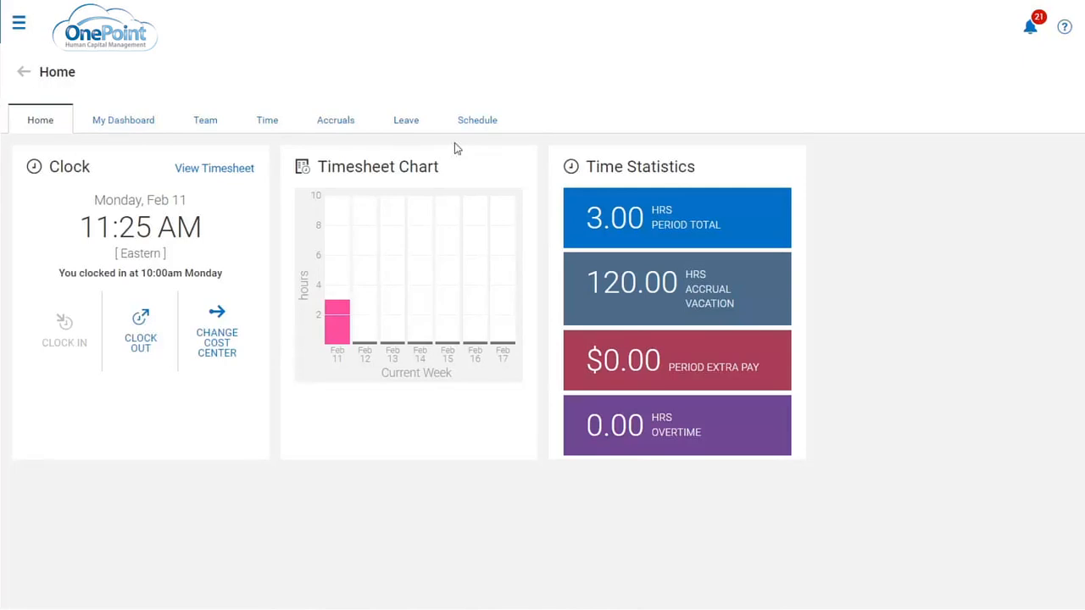
From the team dashboard, open the Missing Punches report and edit the timesheet of the employee listed for 02/04/2019
left_click(207, 123)
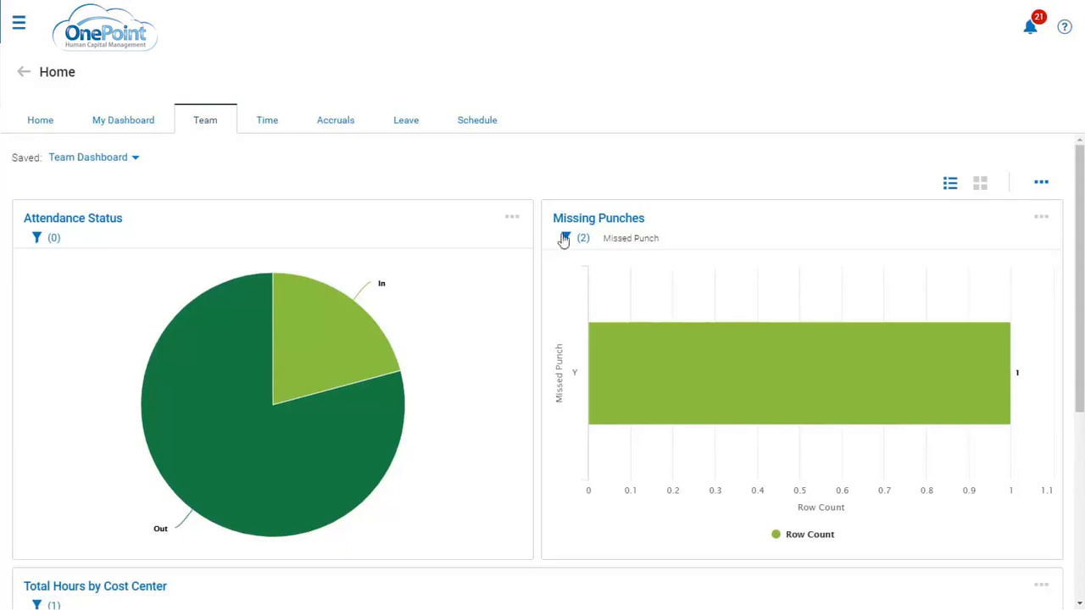
left_click(619, 222)
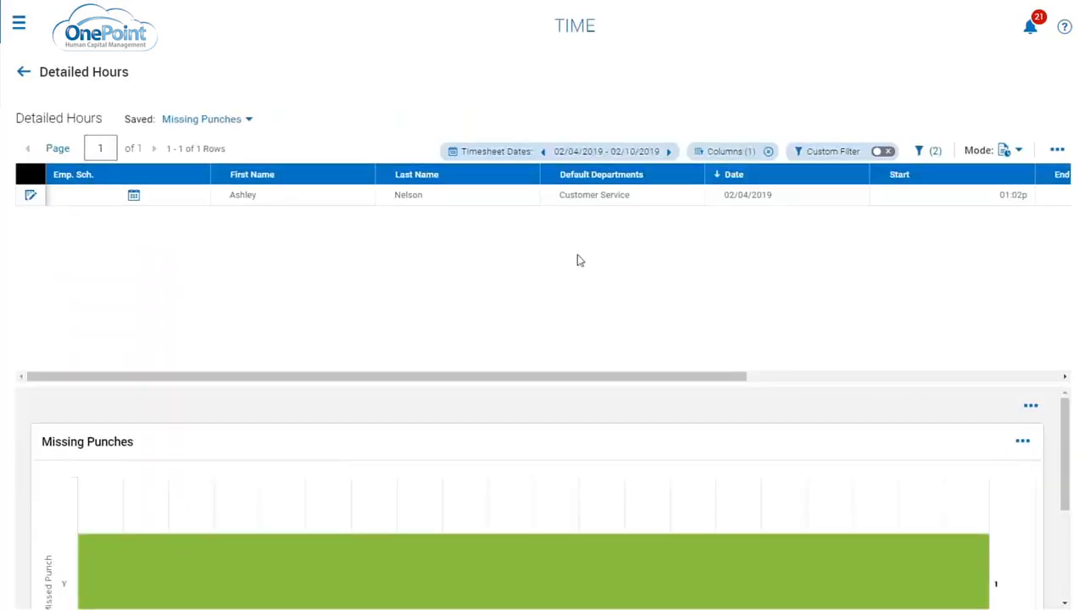
left_click(30, 197)
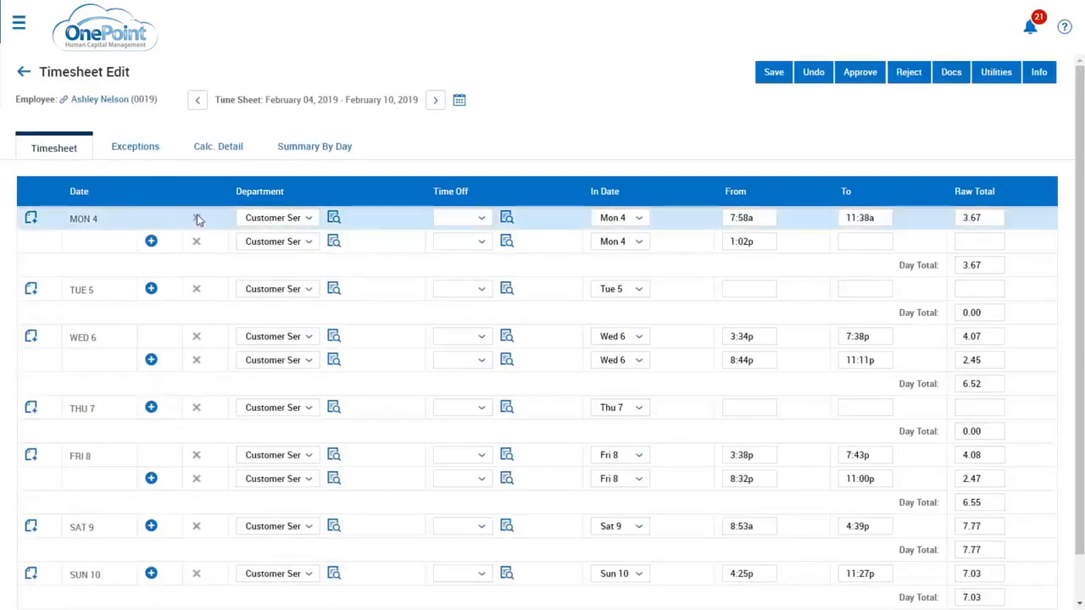
Fill in the missing end time of Monday 4's second entry as 4:00p and save the timesheet
left_click(873, 244)
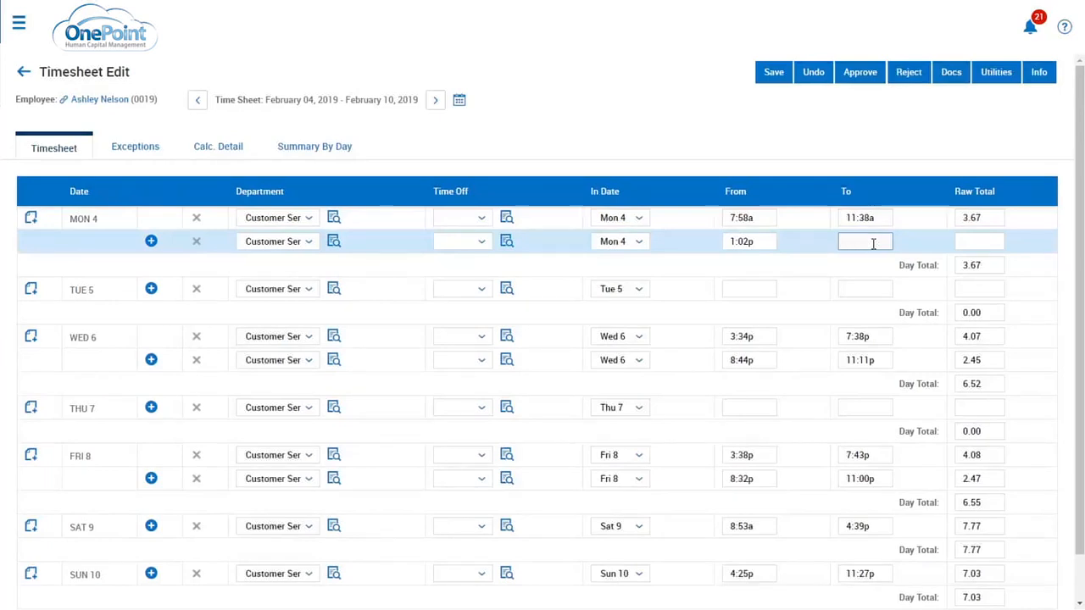
type("4p")
left_click(773, 76)
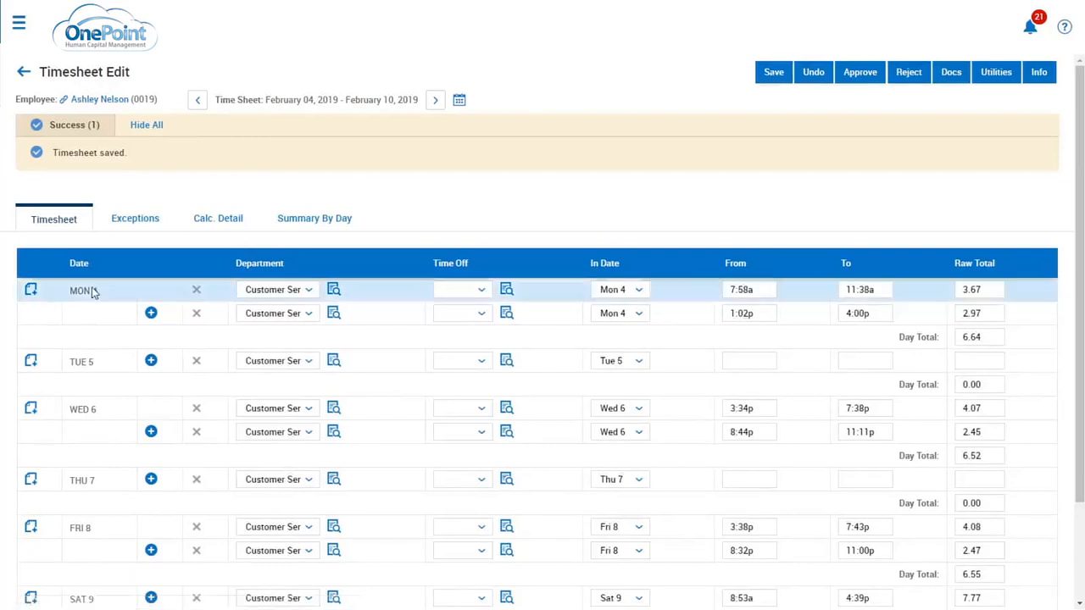
View the notes for Monday 4 on the timesheet and close them without saving
left_click(30, 291)
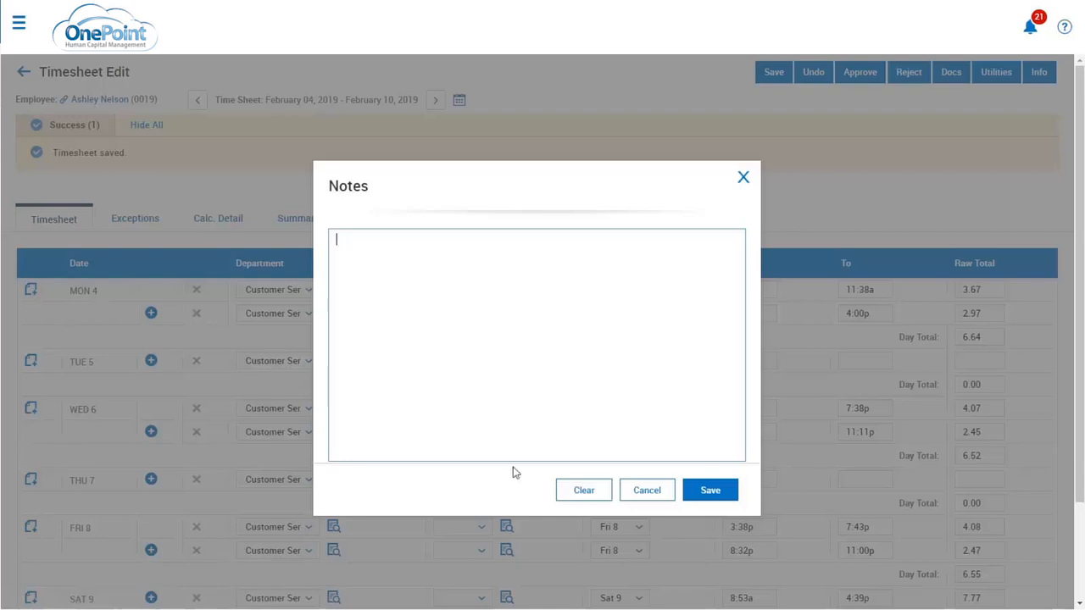
left_click(646, 491)
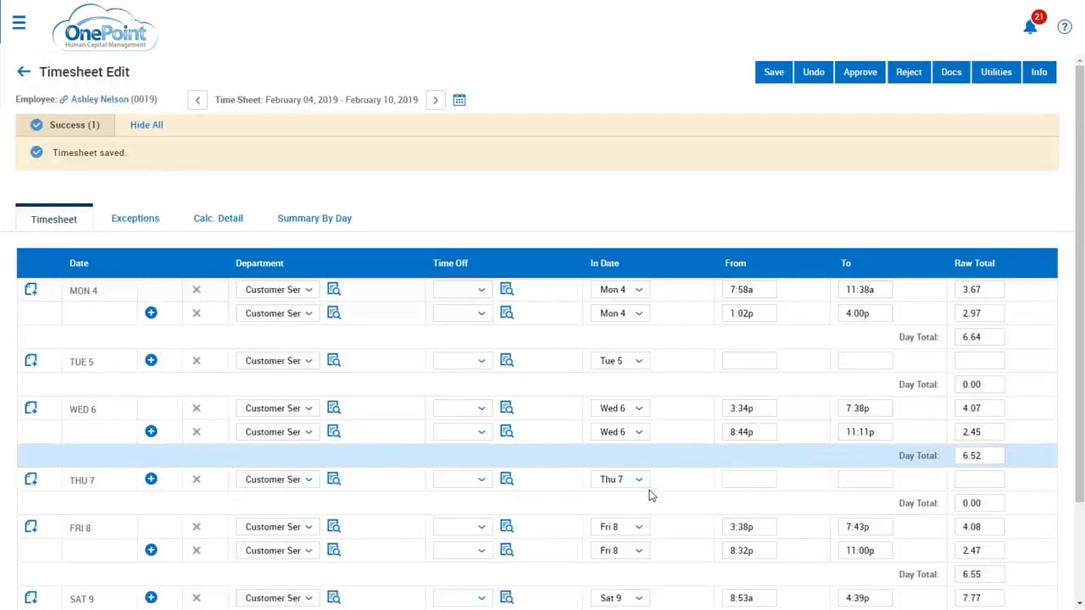
Open the to-do items and approve the Vacation time-off request for 02/15/2019 without a comment
left_click(1027, 28)
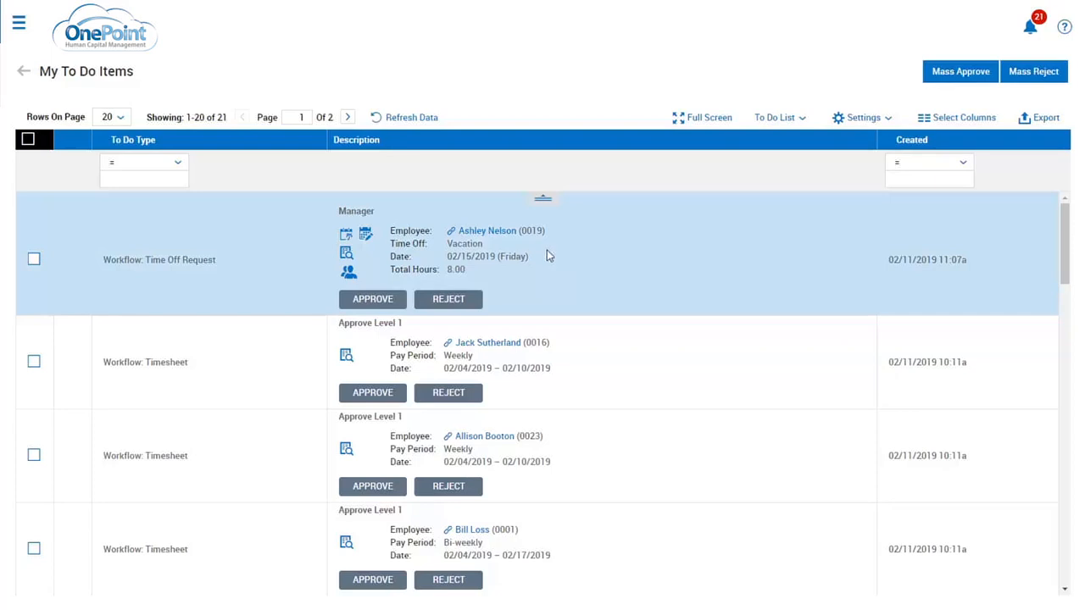
left_click(373, 299)
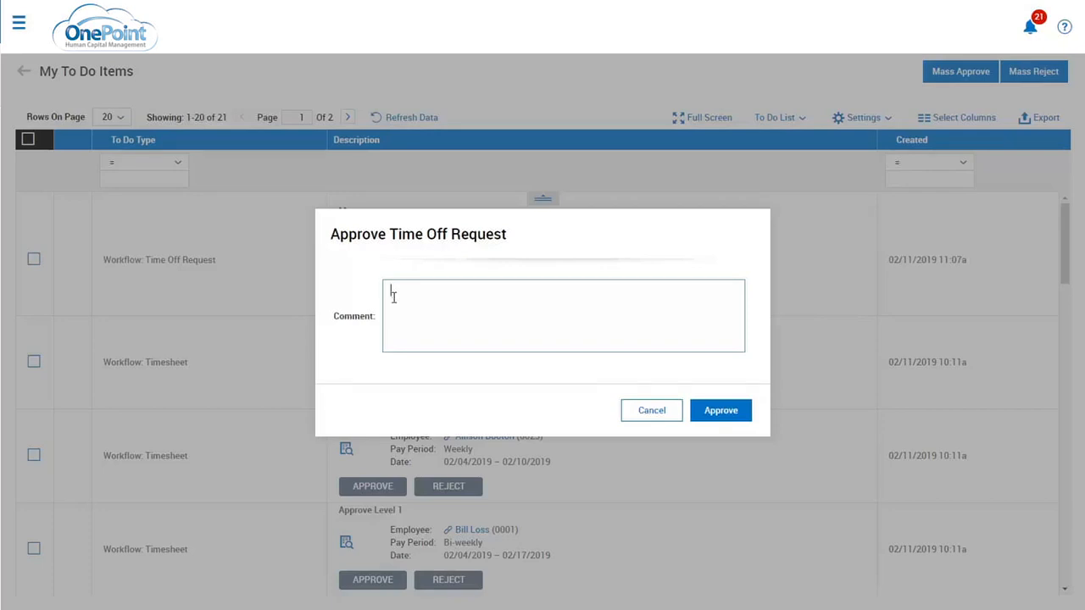
left_click(720, 410)
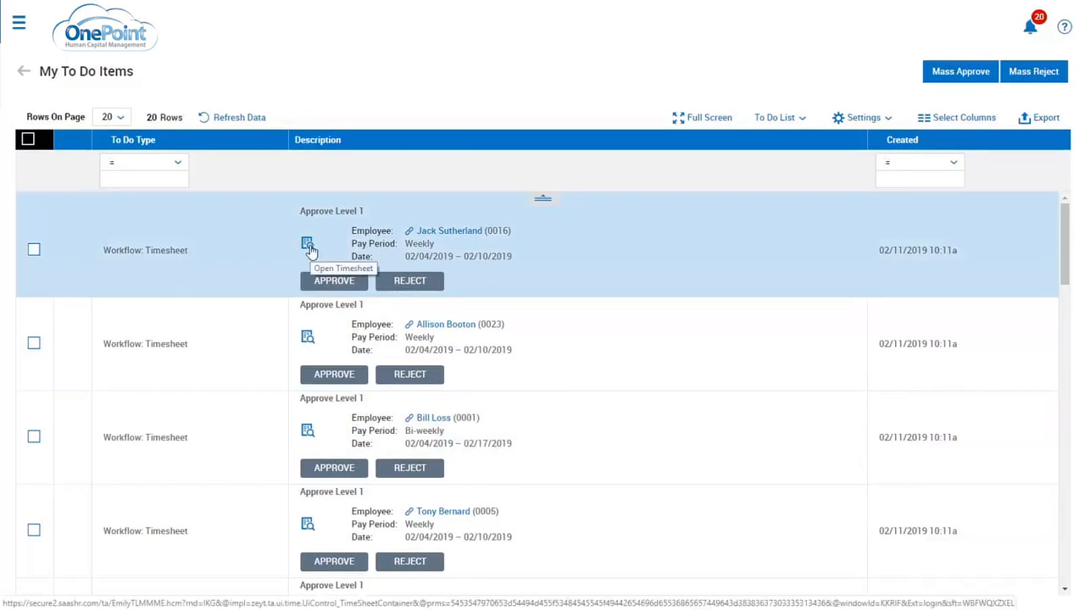
Select all pending timesheet to-do items and mass approve them without a comment
left_click(28, 139)
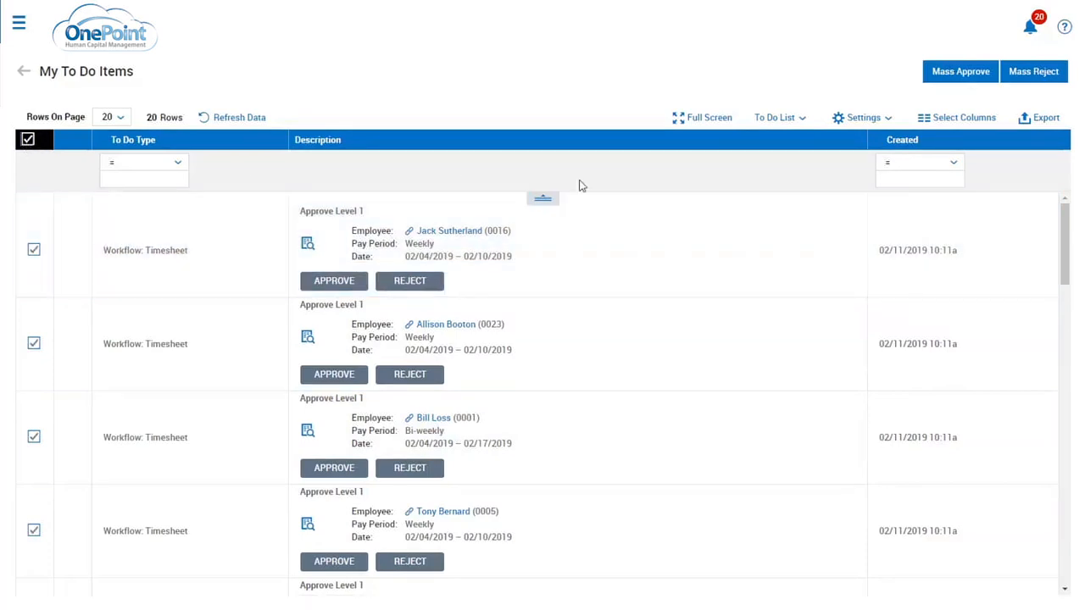
left_click(960, 73)
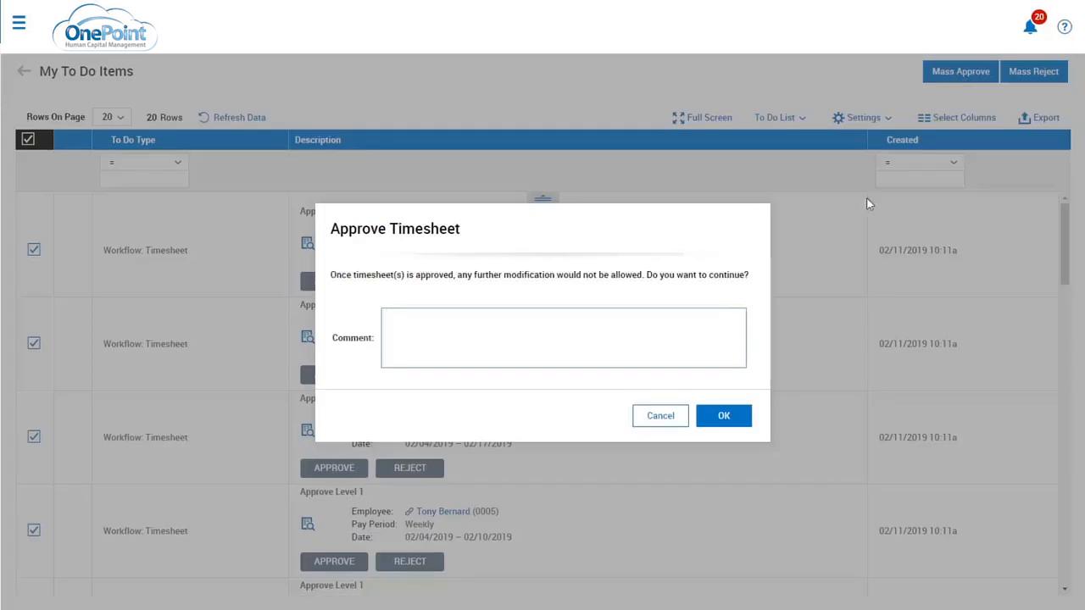
left_click(735, 415)
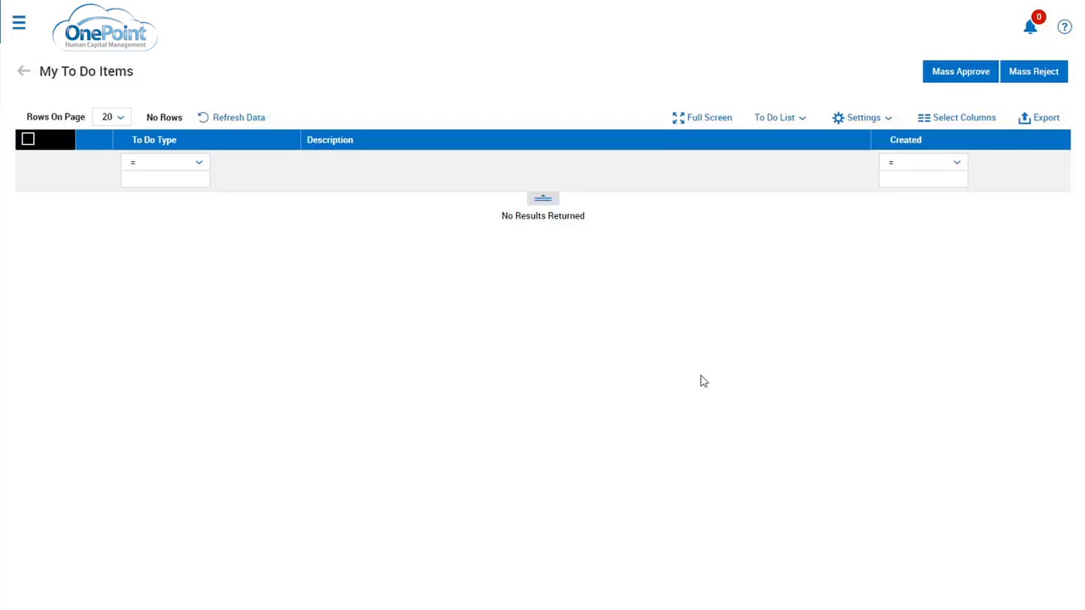
From the home page's Time dashboard, open the report behind the largest Customer Service overtime slice and examine its overtime charts
left_click(105, 29)
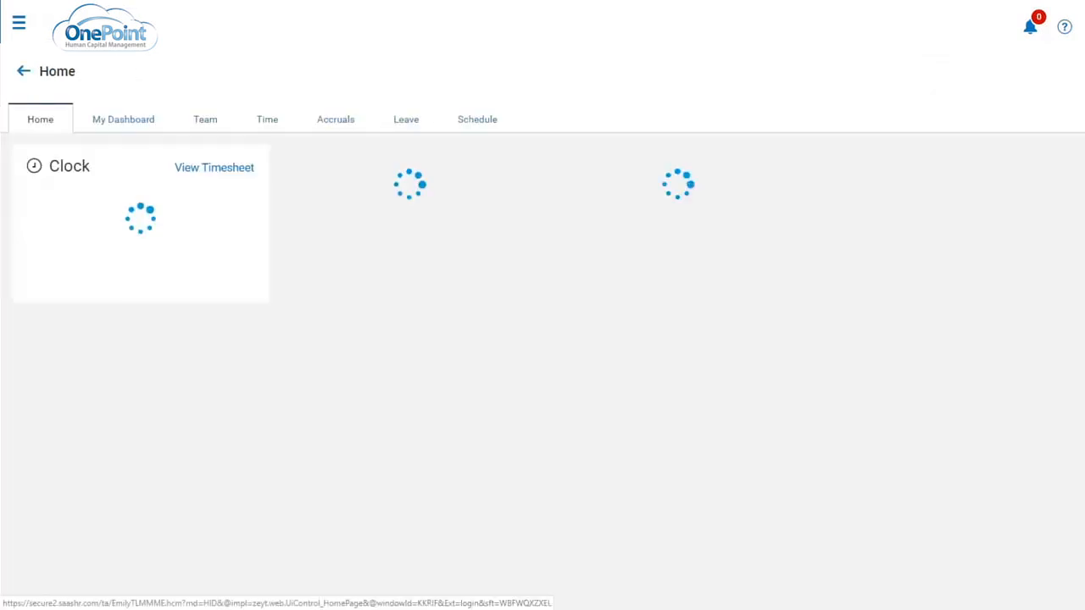
left_click(259, 126)
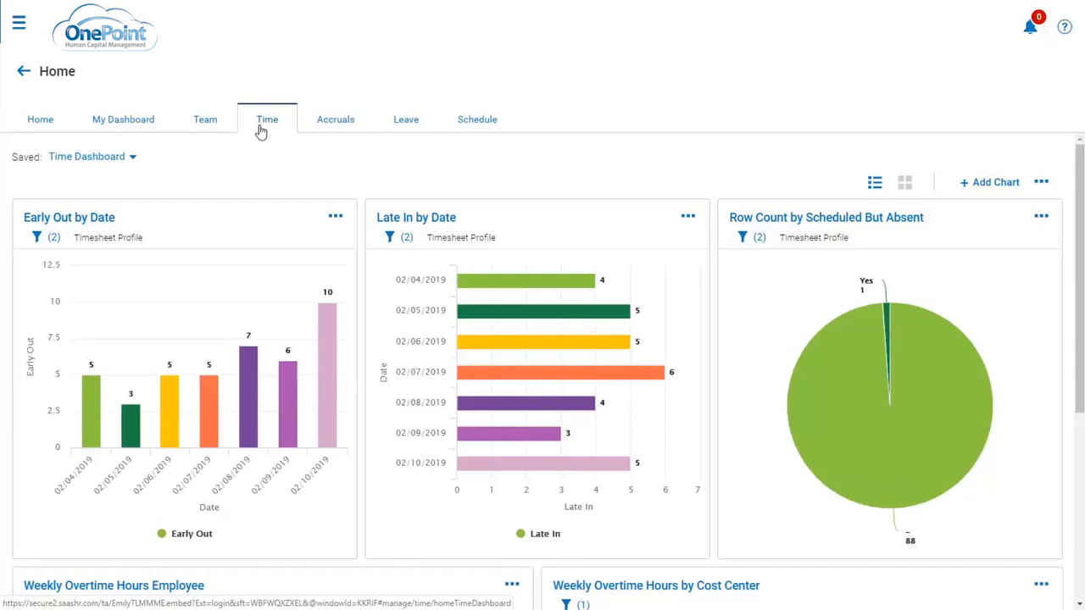
scroll(266, 214, "down", 4)
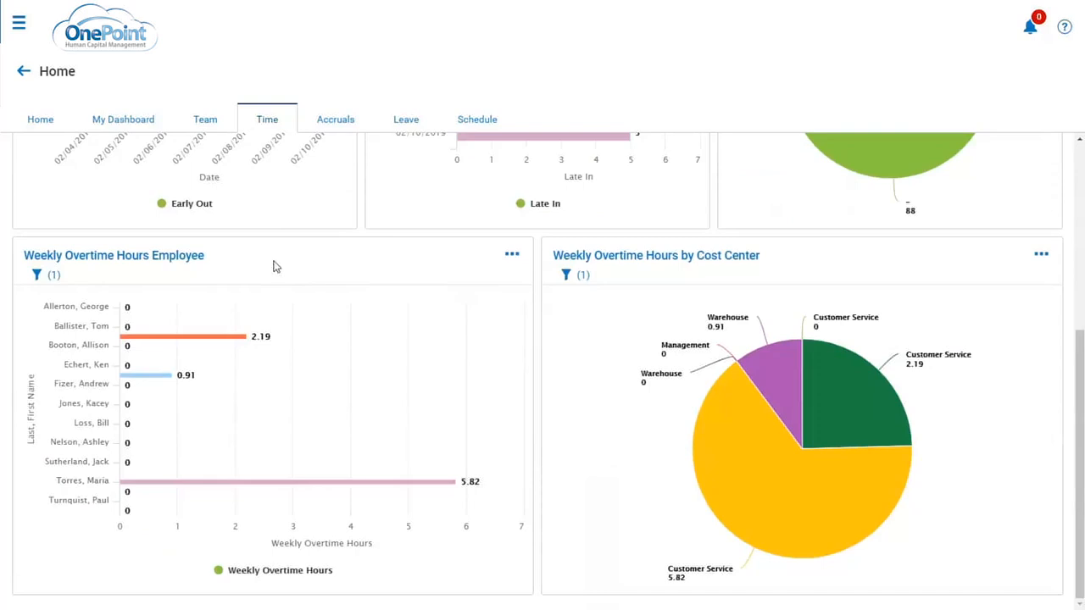
mouse_move(739, 430)
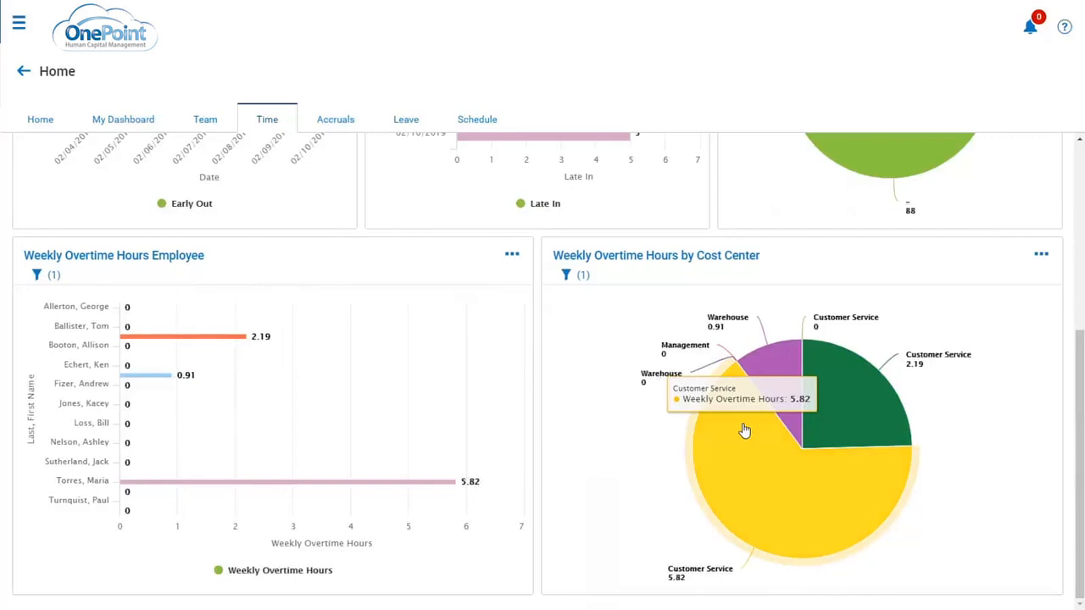
left_click(743, 431)
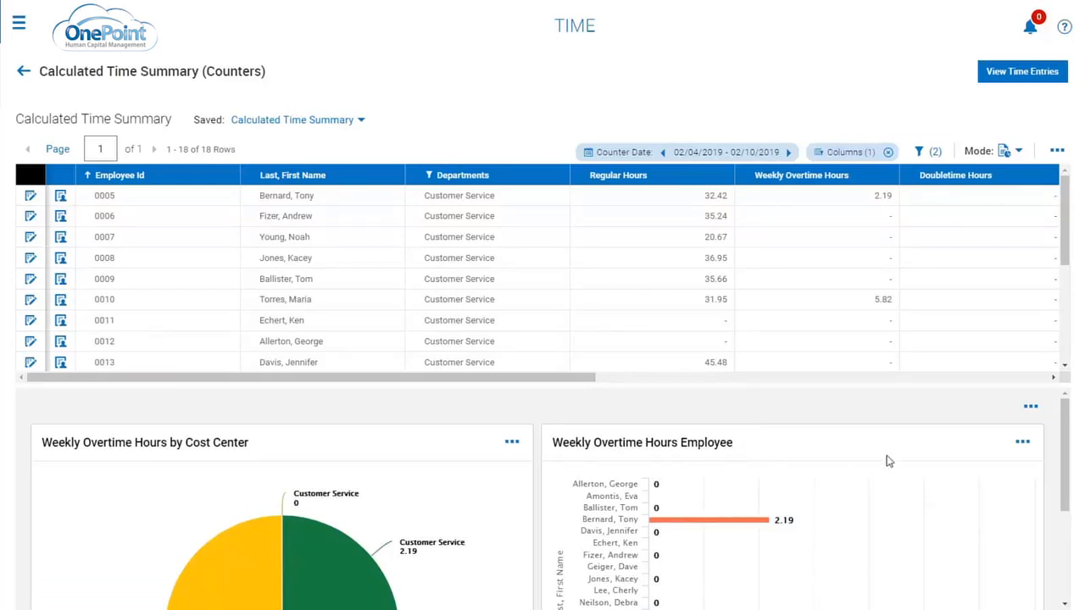
left_click_drag(1065, 472, 1065, 526)
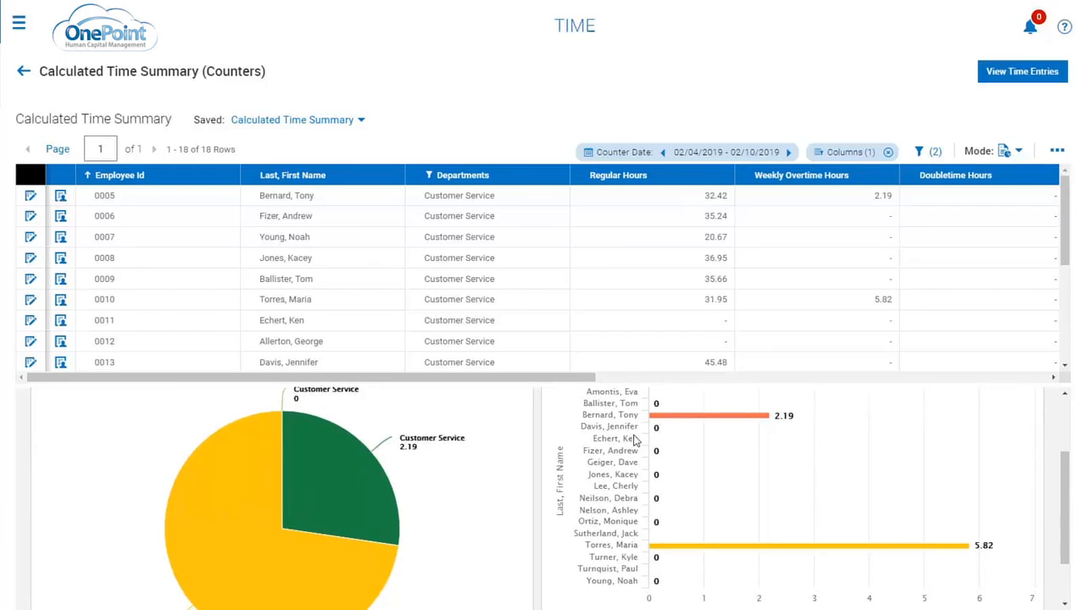
Examine the Counter Date filter types and remaining global filter options of the Calculated Time Summary, and close them without applying changes
left_click(704, 156)
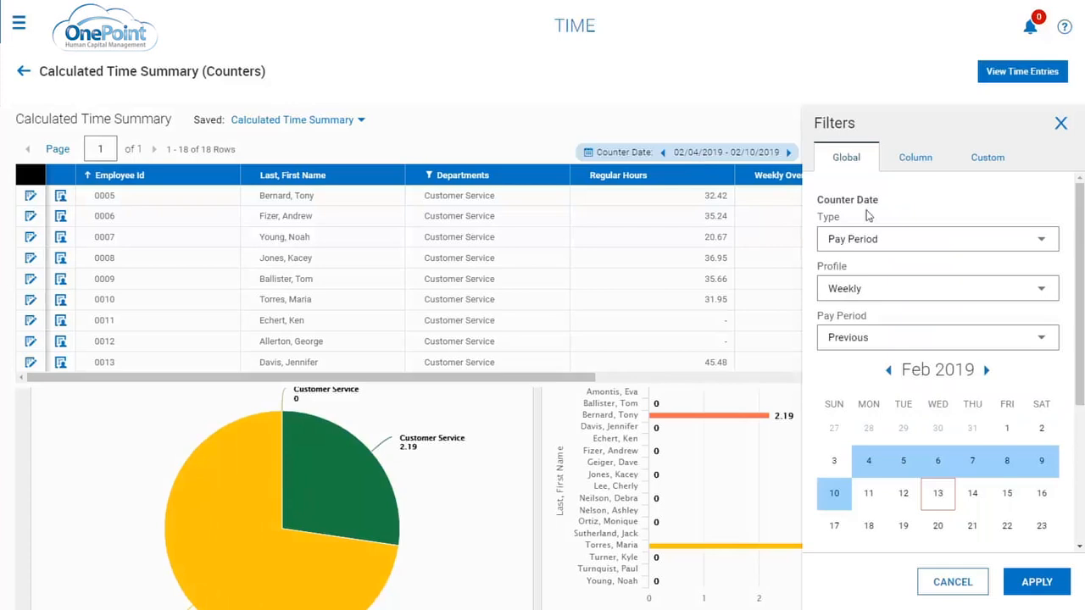
left_click(909, 246)
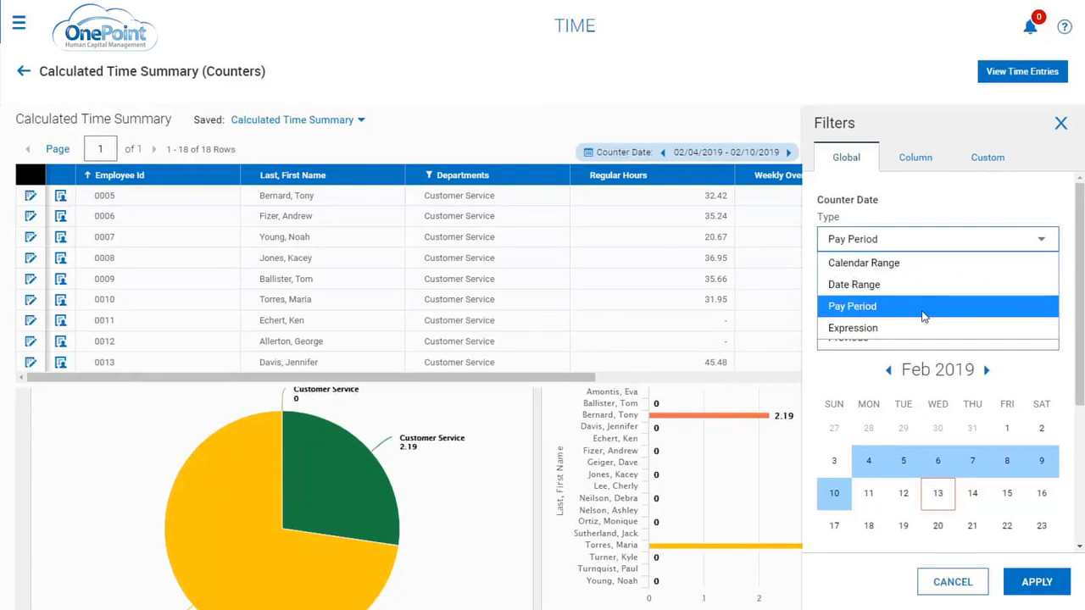
scroll(924, 364, "down", 5)
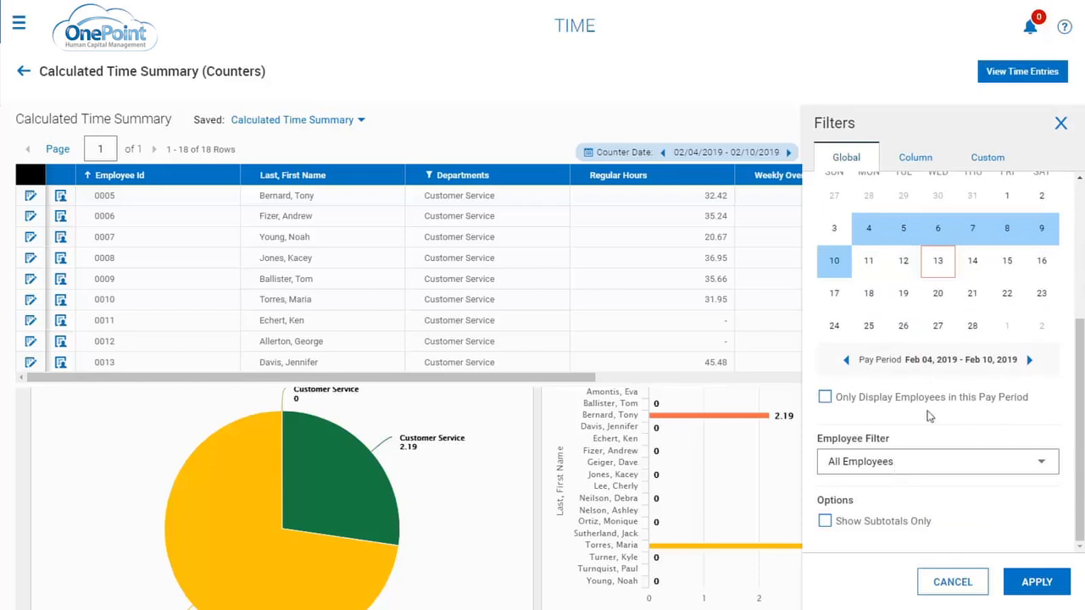
left_click(1059, 123)
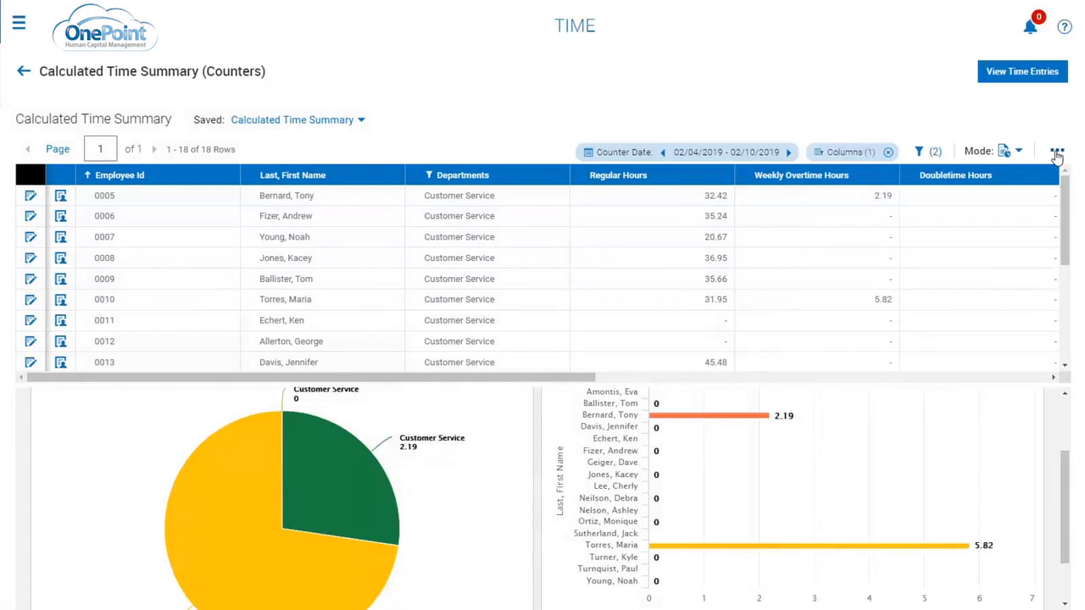
Find the Employee: Hourly Pay column with the search "hourly" and add it to the report's current columns
left_click(1056, 154)
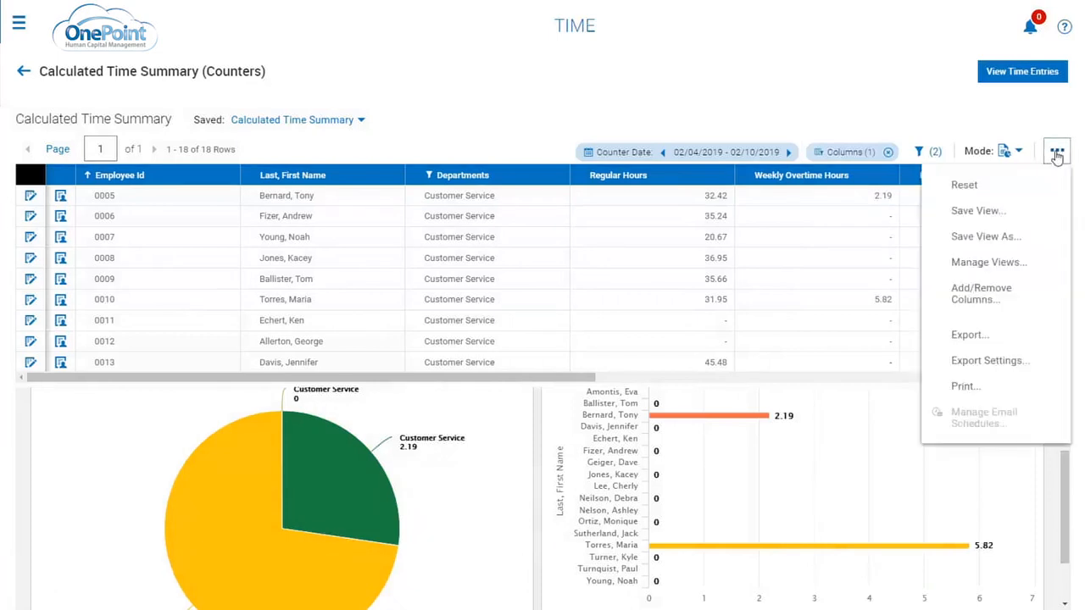
left_click(1027, 295)
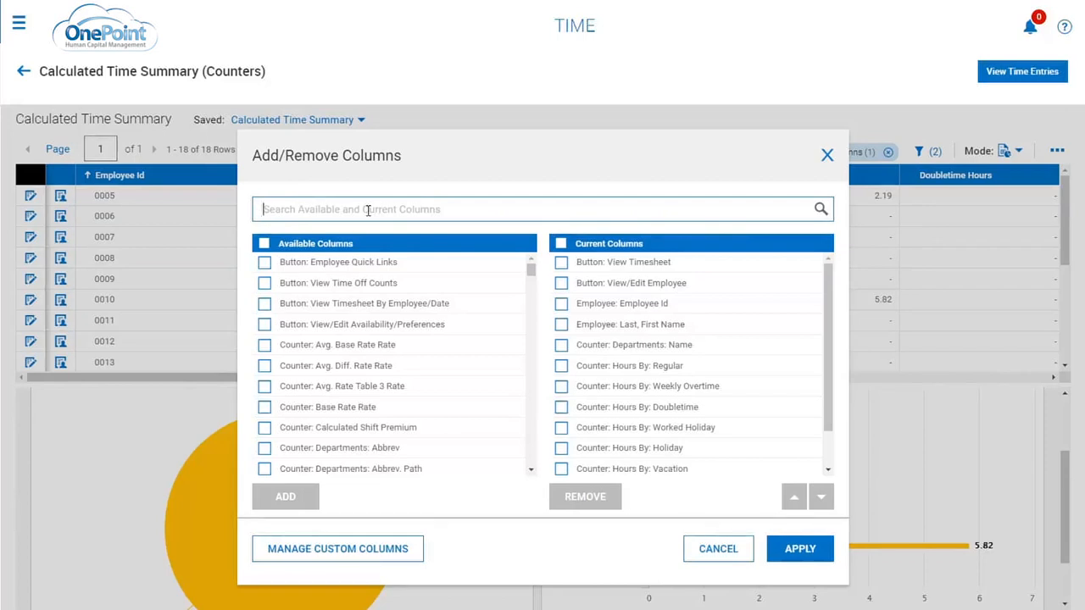
type("hourly")
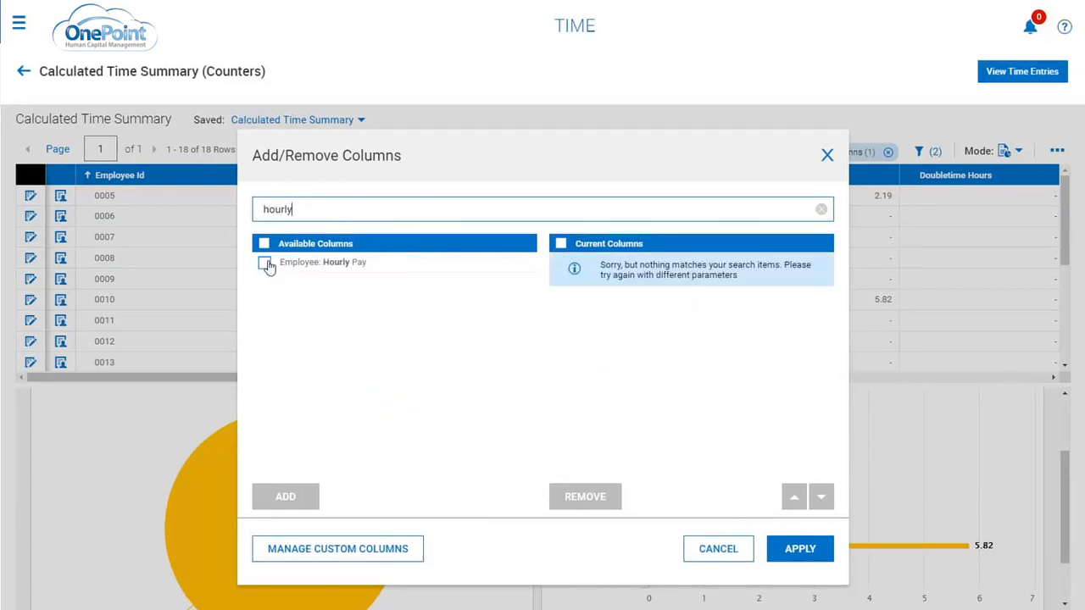
left_click(266, 265)
left_click(305, 496)
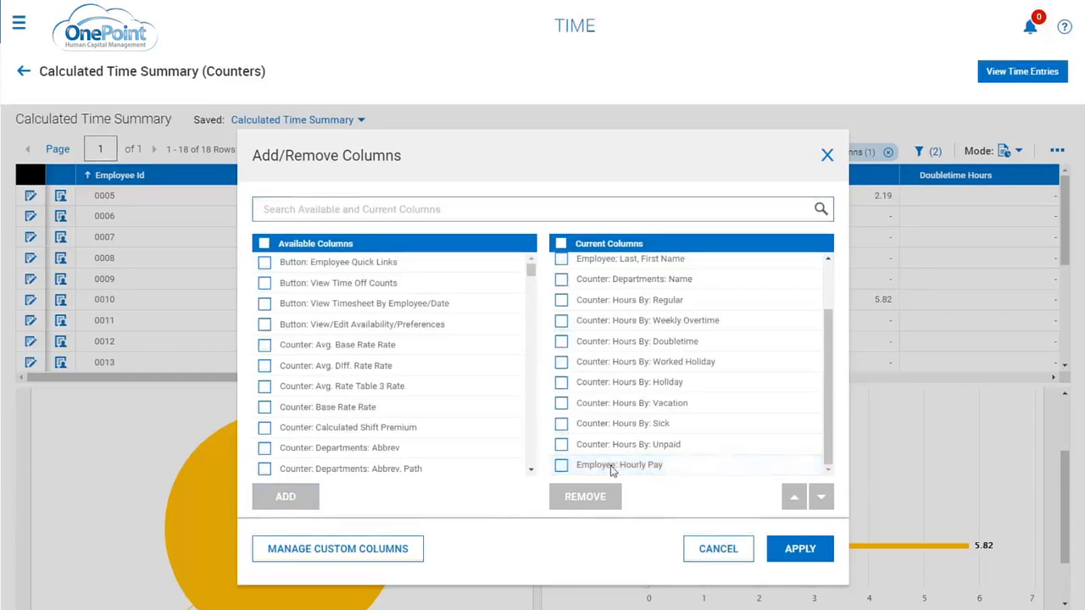
Move the Employee: Hourly Pay column directly after Employee: Last, First Name and apply the column changes
left_click(562, 466)
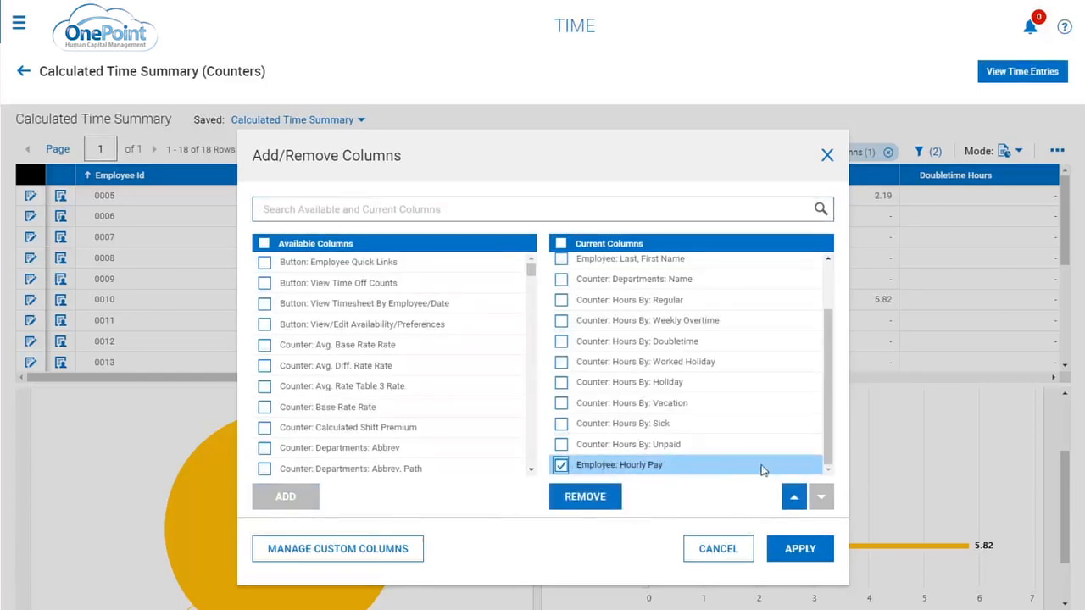
left_click(794, 496)
left_click(794, 497)
left_click(794, 496)
left_click(794, 496)
left_click(797, 498)
left_click(796, 498)
left_click(796, 498)
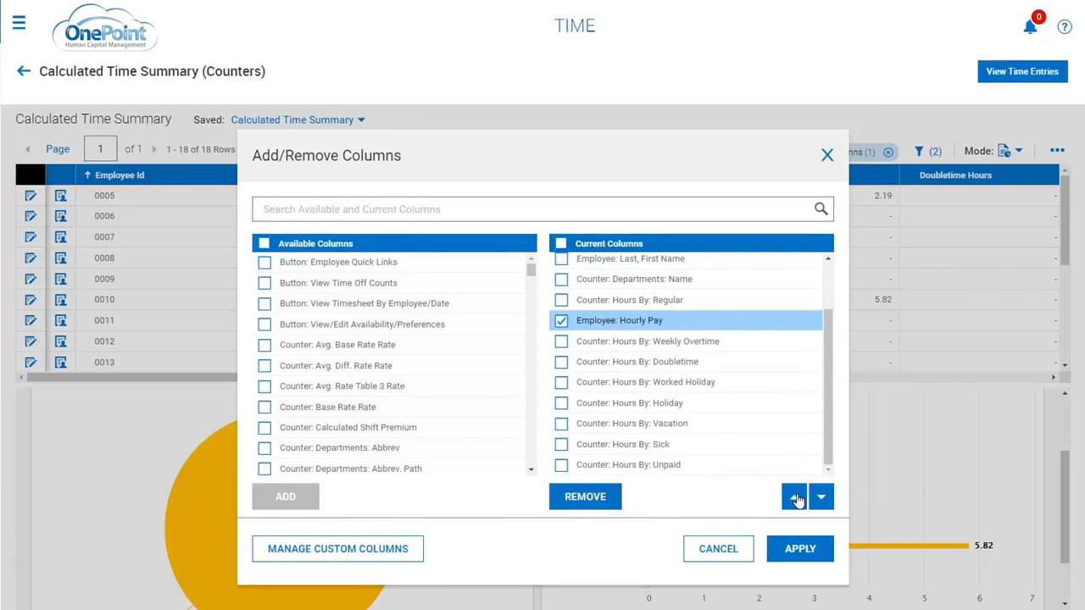
left_click(796, 498)
left_click(796, 499)
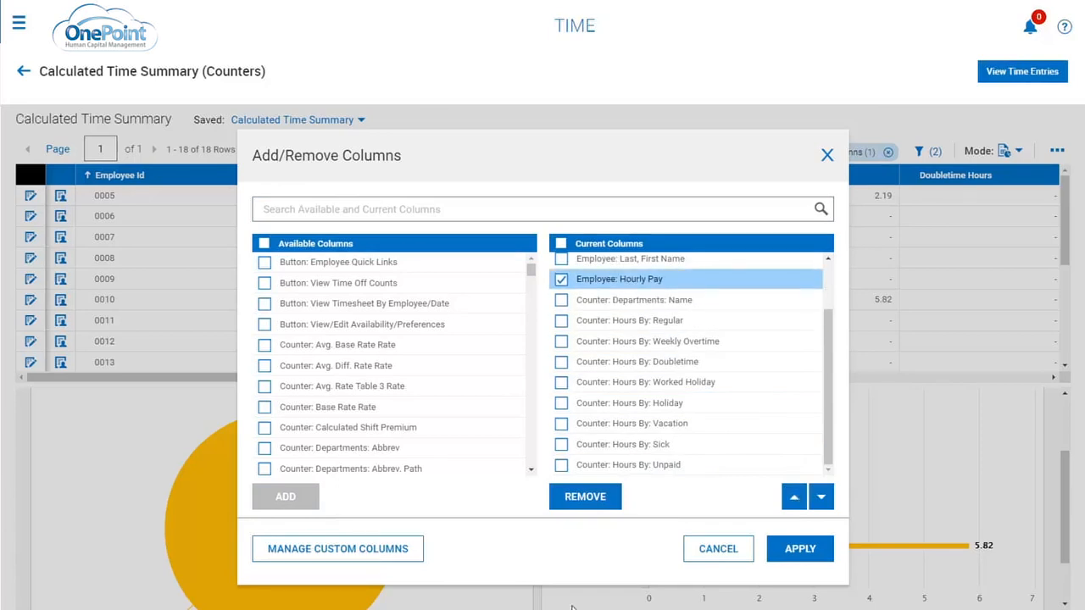
left_click(788, 548)
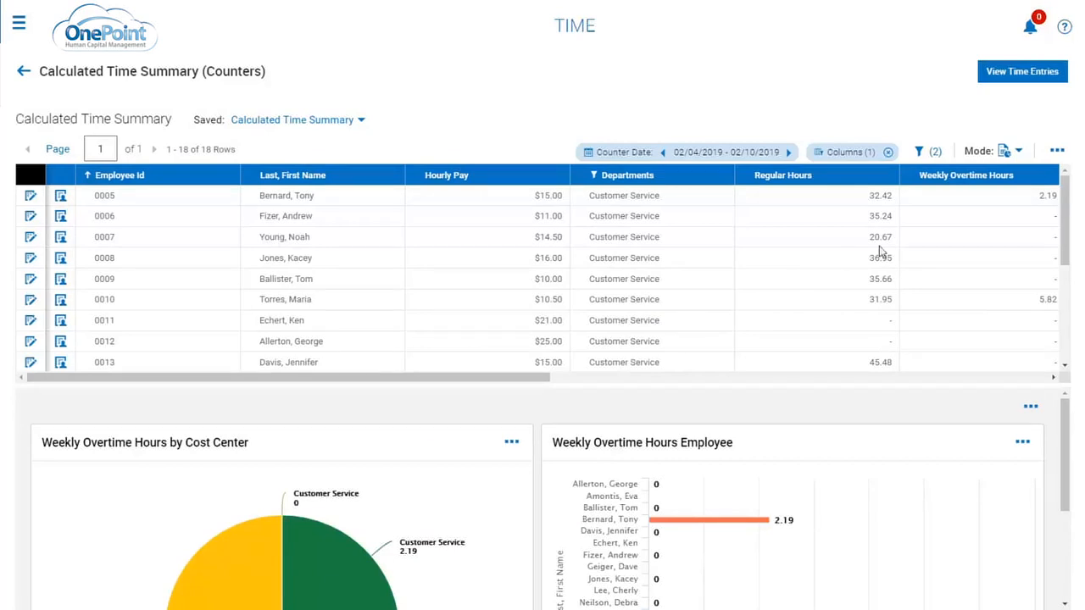
Examine the save options for the Calculated Time Summary view, including default and sharing settings, and cancel without saving
left_click(1057, 150)
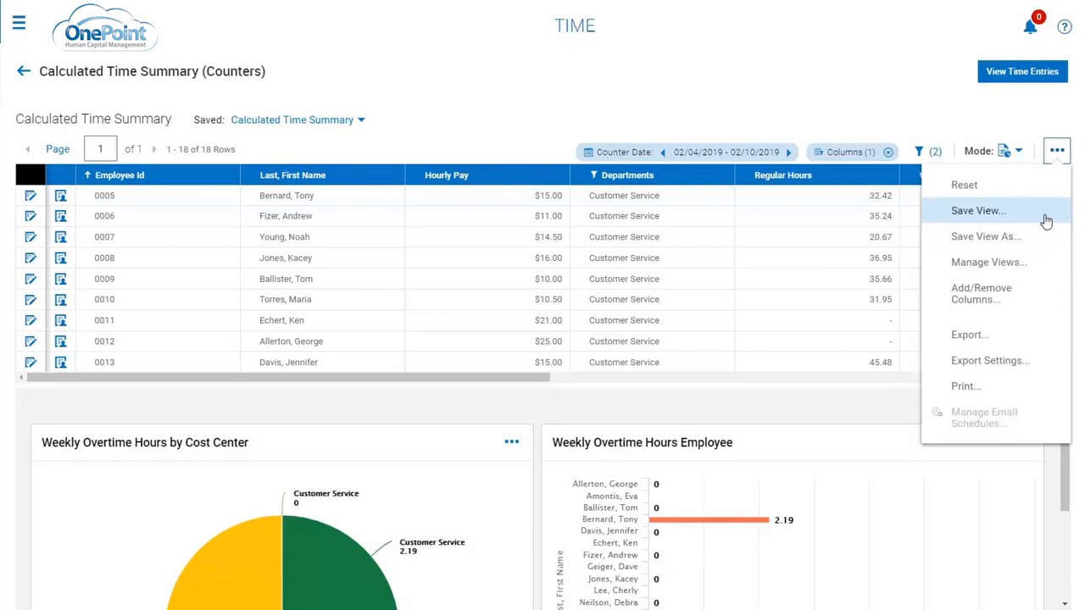
left_click(1044, 216)
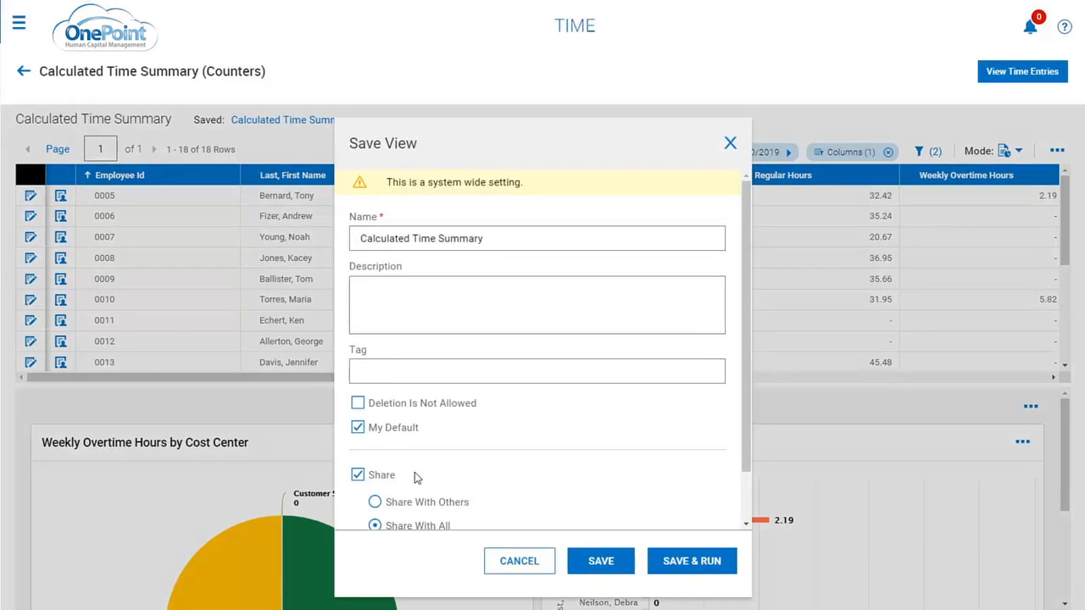
left_click(534, 569)
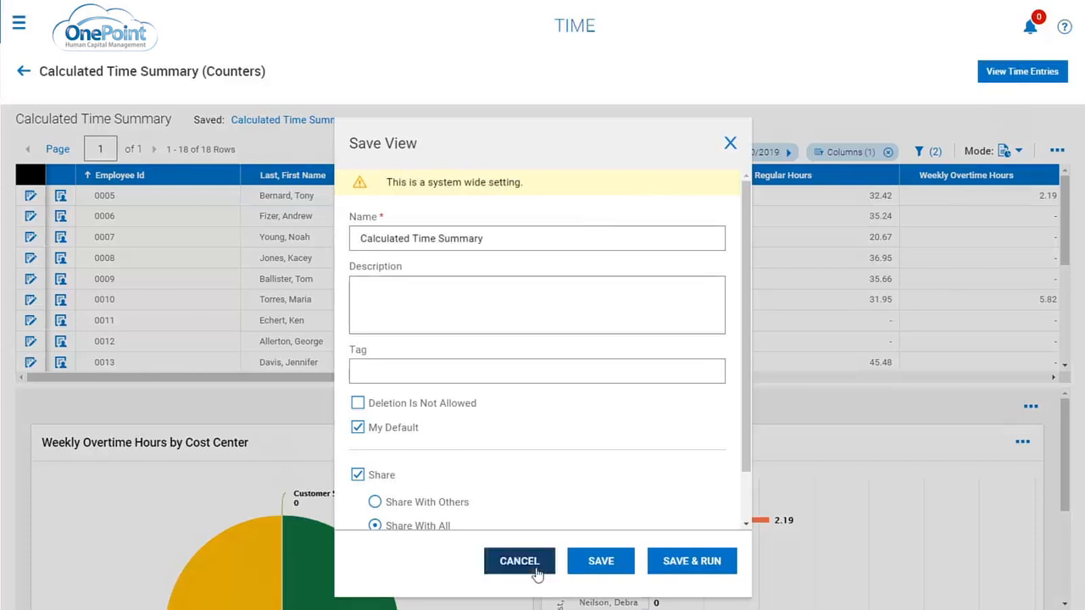
Examine the file formats available for exporting the Calculated Time Summary, and leave without exporting to open the account options
left_click(1056, 151)
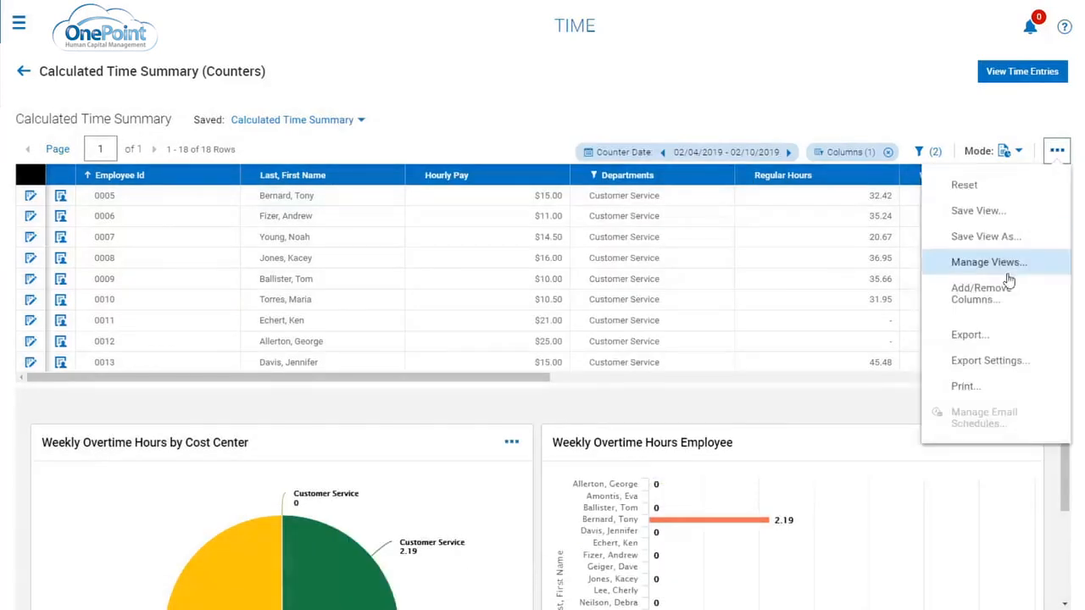
left_click(1007, 339)
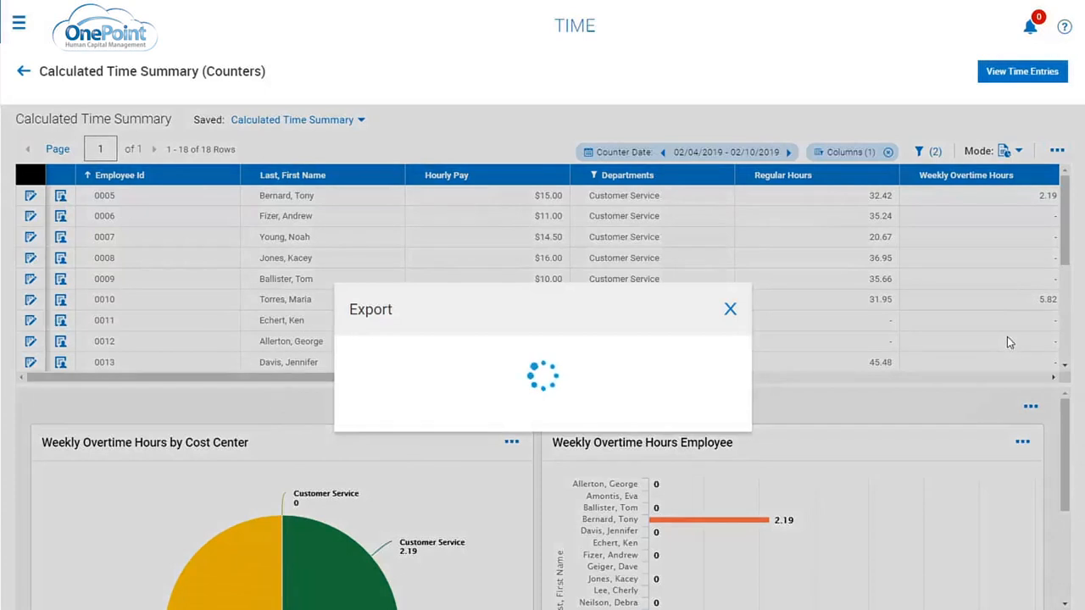
left_click(720, 349)
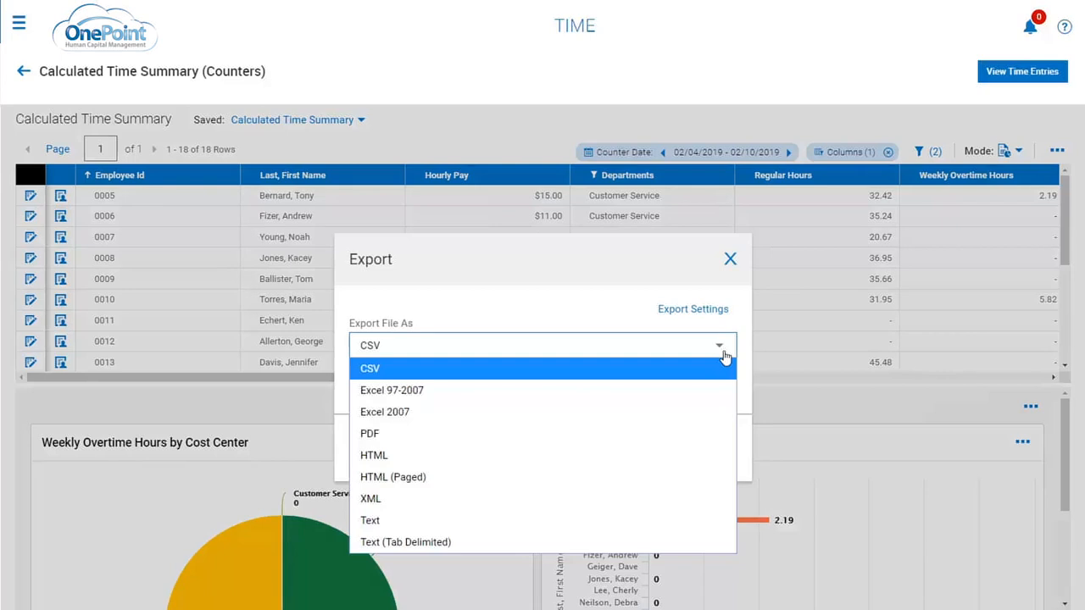
left_click(19, 28)
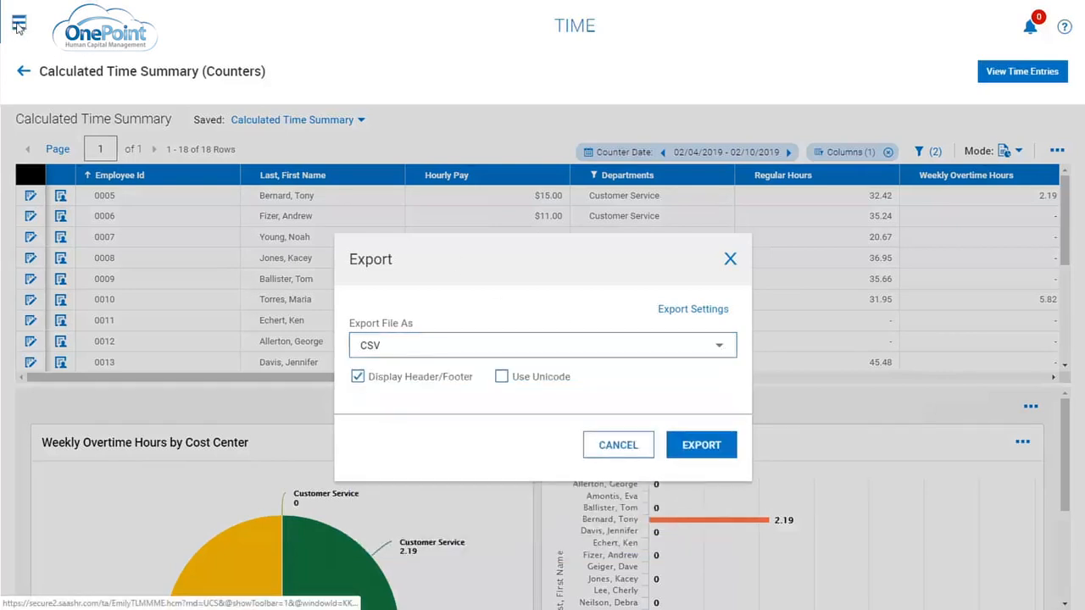
left_click(19, 28)
left_click(49, 21)
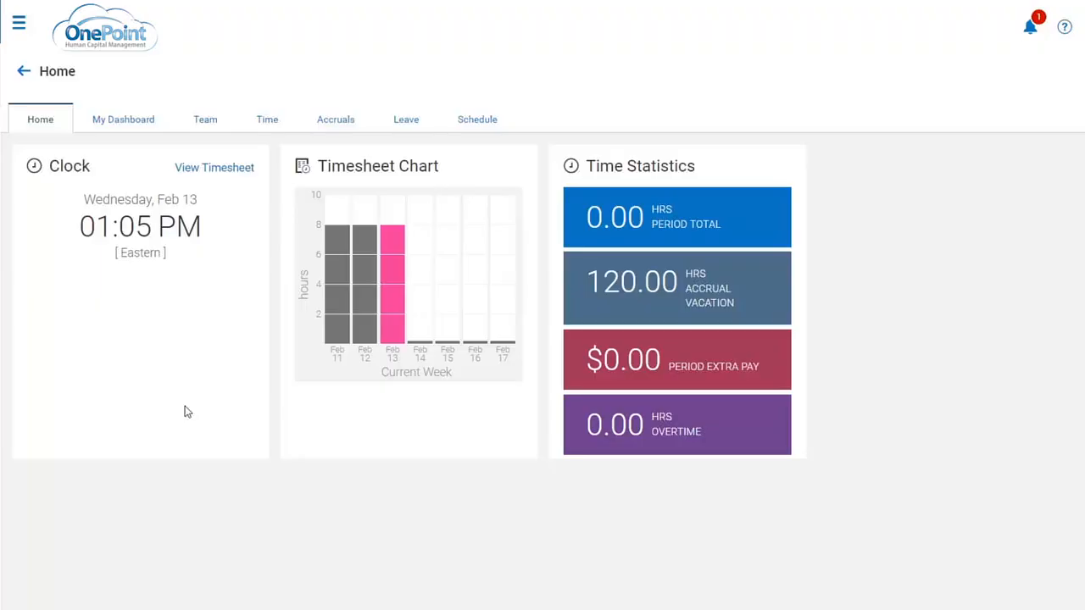
Open the payroll Process & Export page and review the Time Prep checklist of the Weekly pay period 02/04/2019 – 02/10/2019
left_click(18, 23)
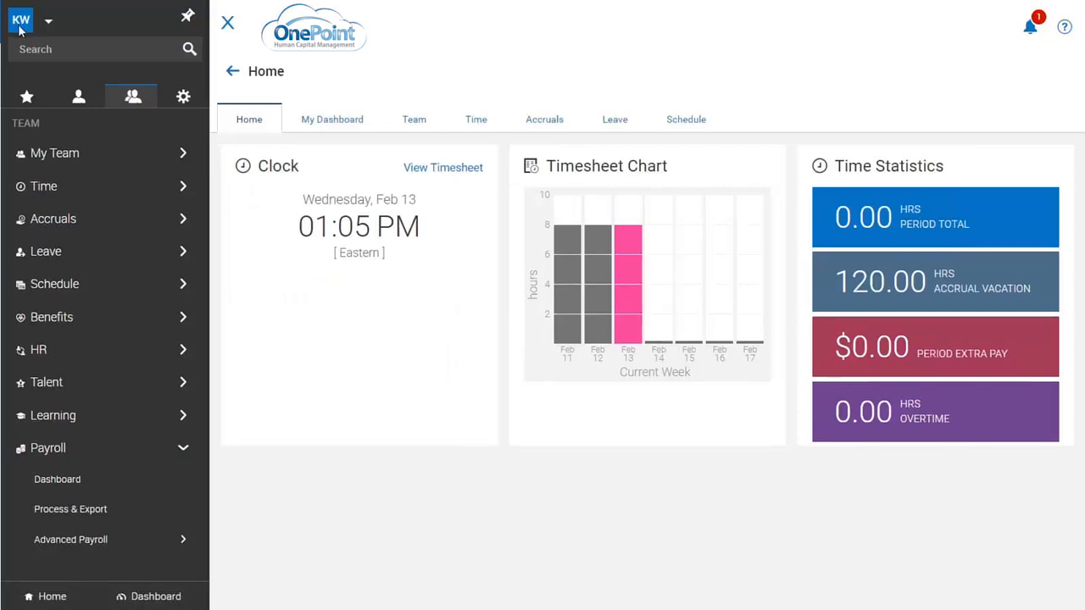
left_click(89, 512)
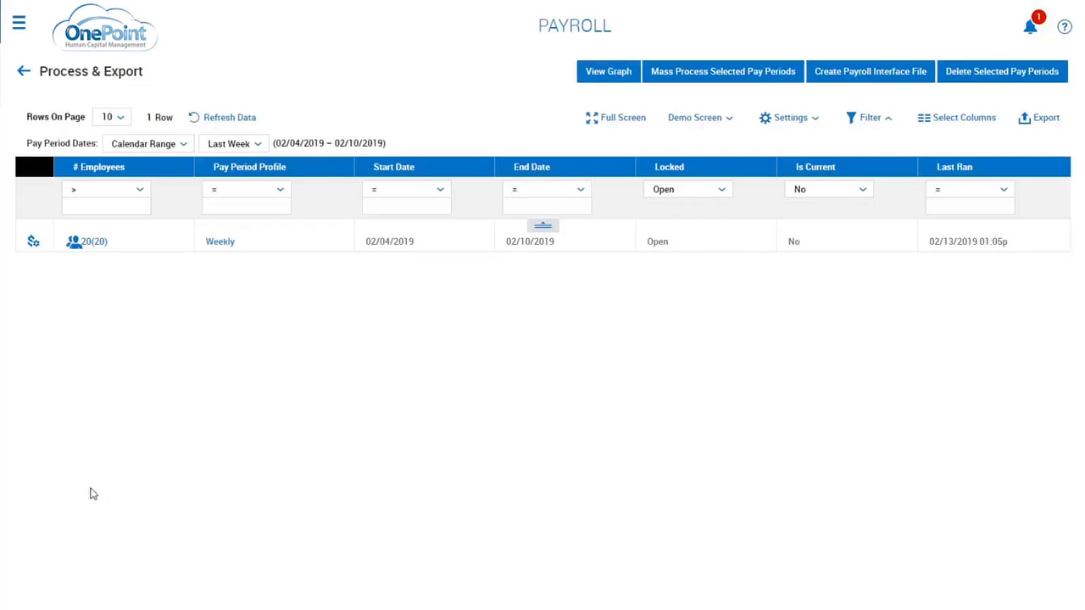
left_click(32, 242)
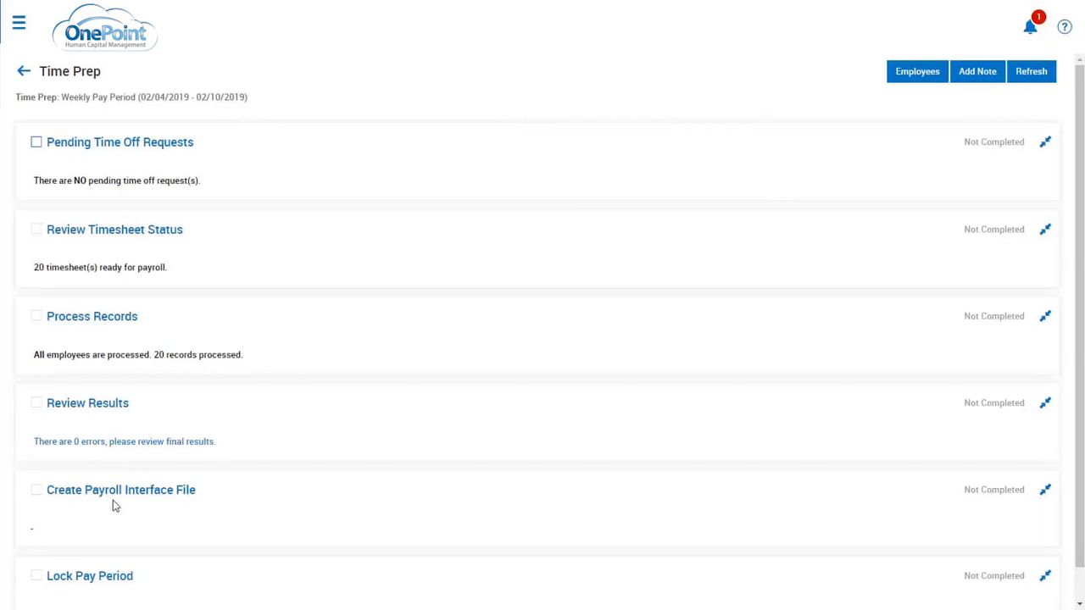
scroll(116, 506, "down", 1)
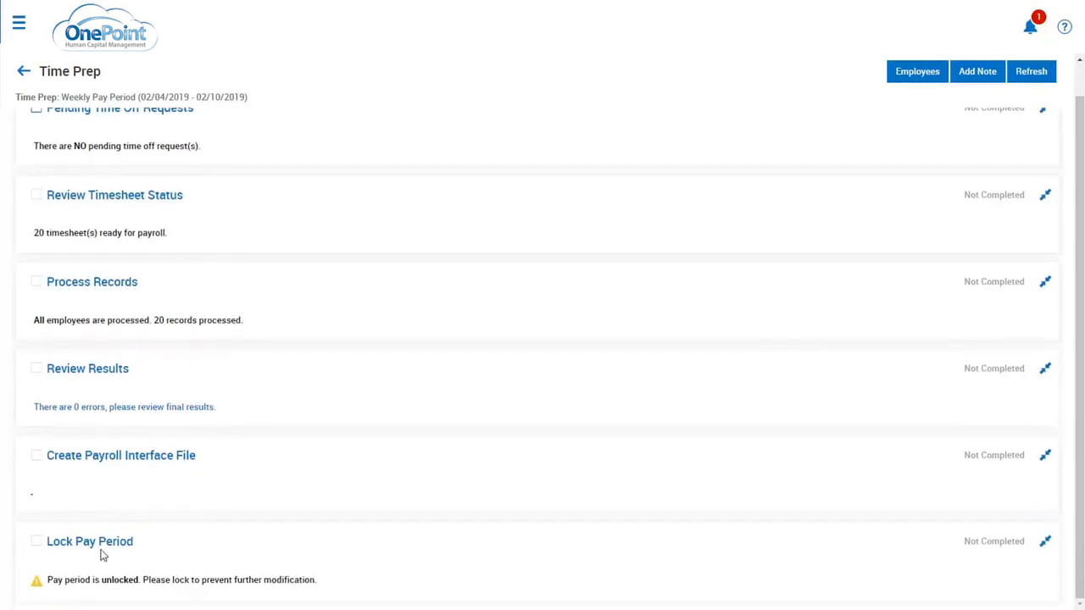